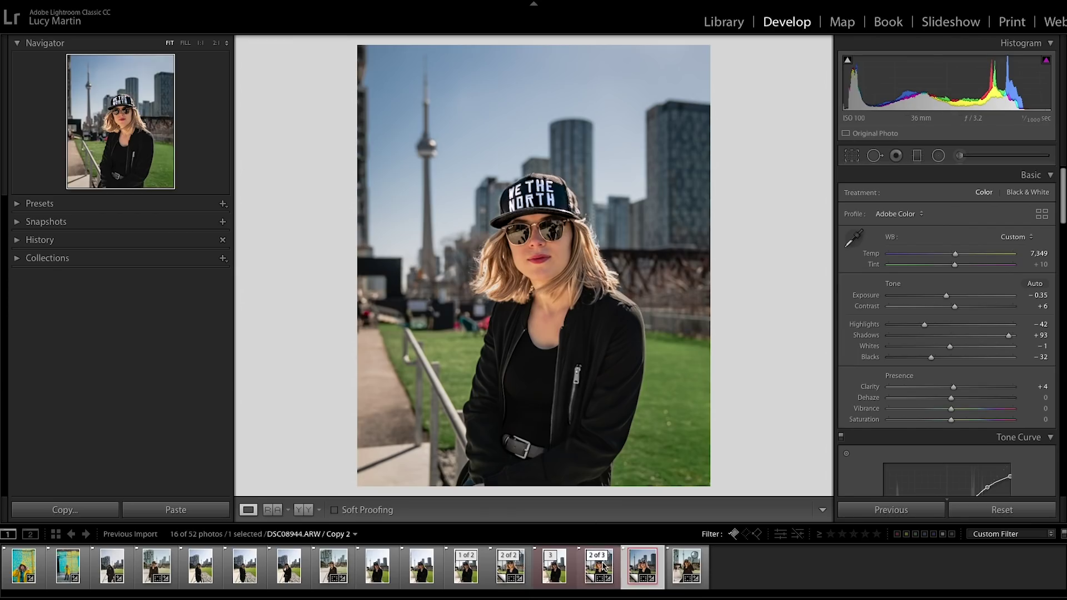
# Open the second of three copies of the cap portrait and brush a new size 25 mask over the sky
pyautogui.click(600, 565)
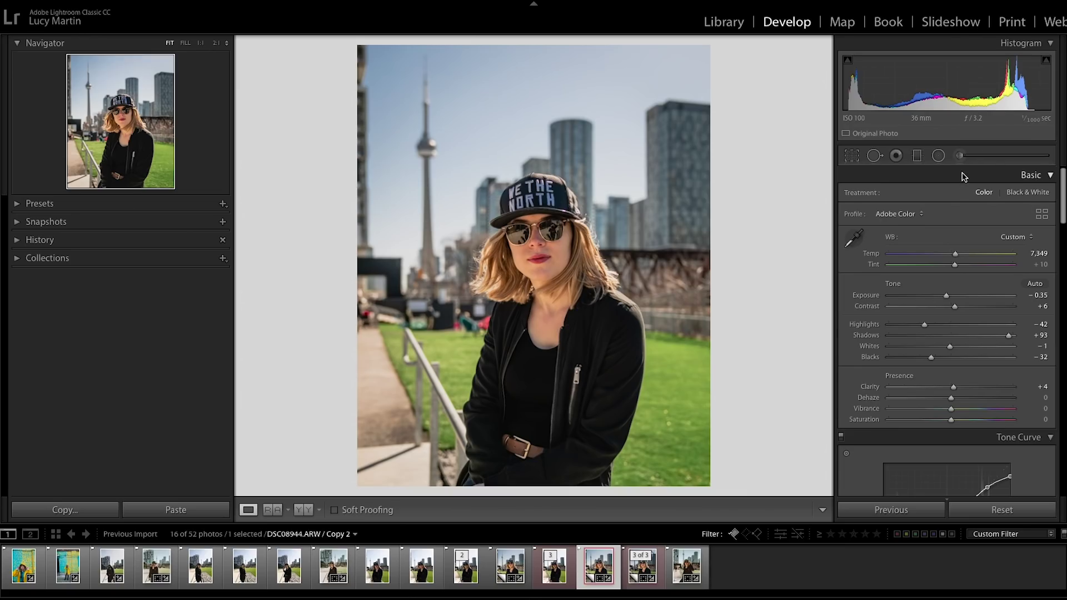
pyautogui.press('k')
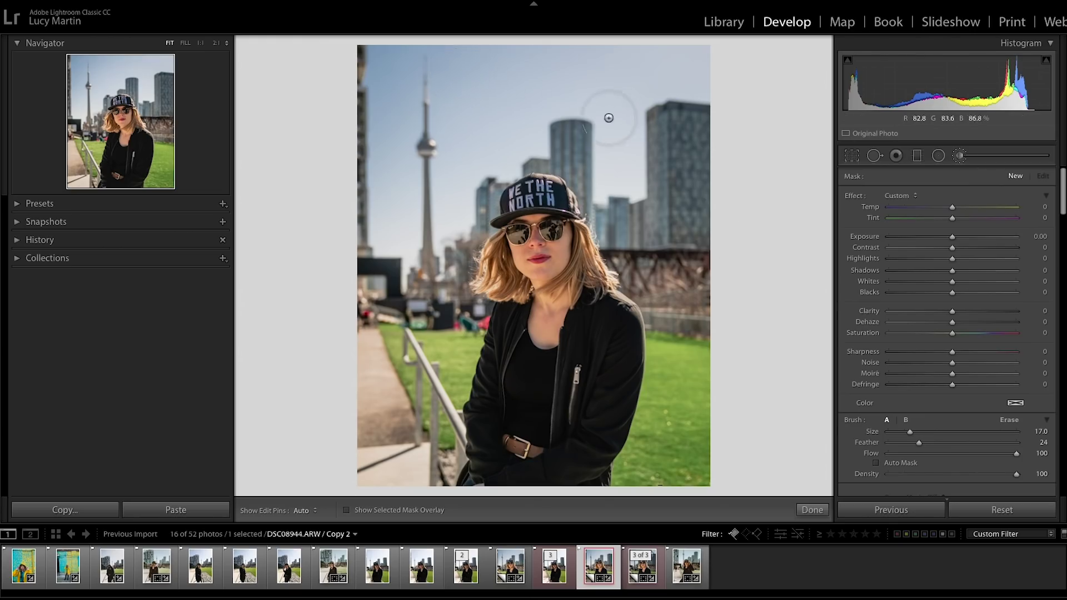
pyautogui.press('h')
pyautogui.press(']')
pyautogui.press(']')
pyautogui.moveTo(711, 79); pyautogui.dragTo(372, 79)
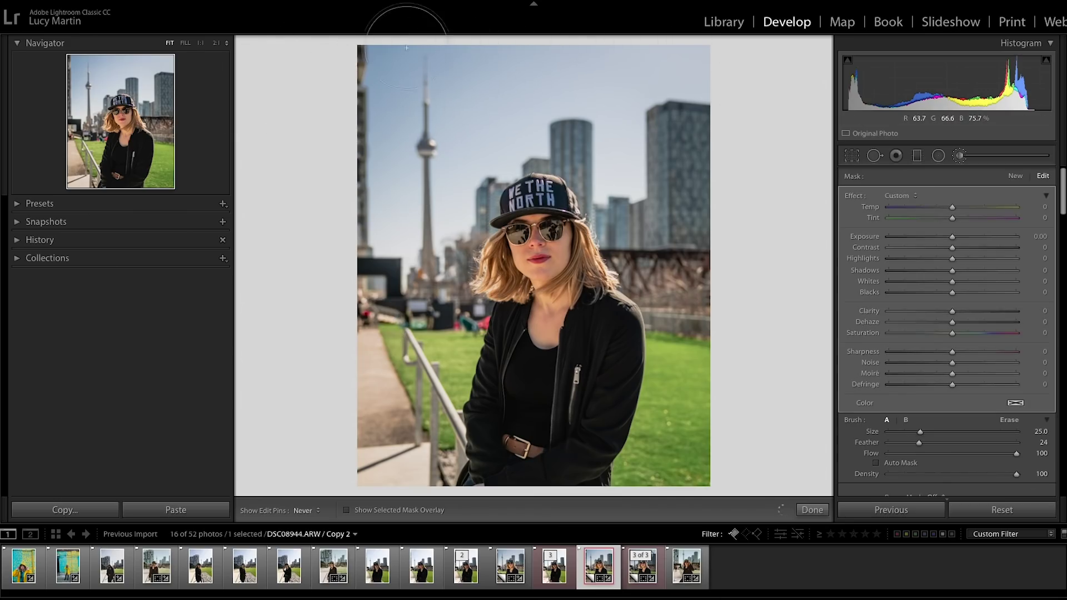
pyautogui.press('h')
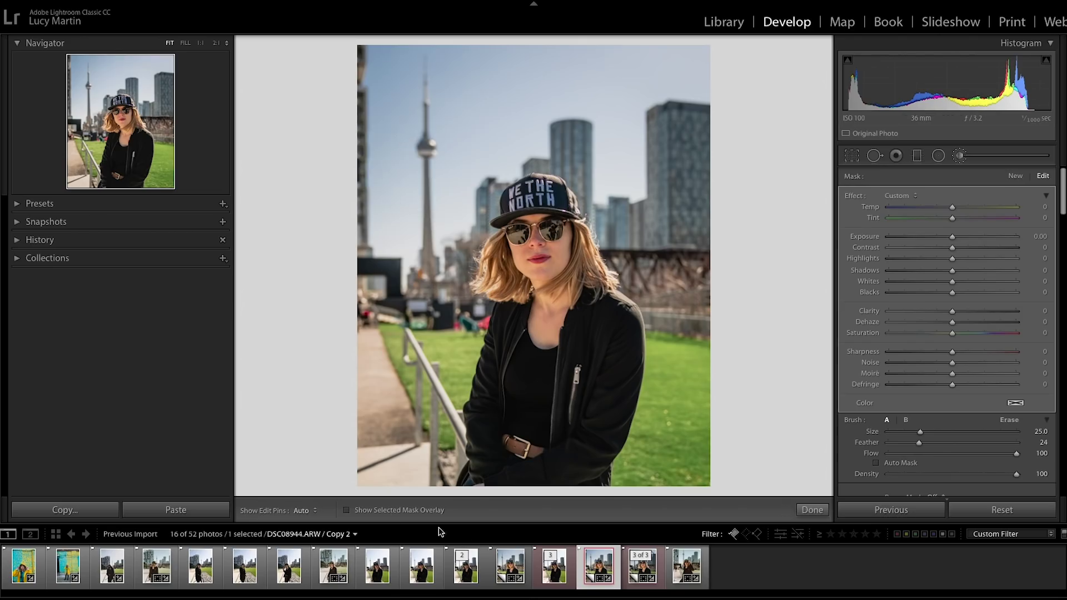
# Show the mask overlay, extend the brush mask over the rest of the background around the woman, and hide the overlay
pyautogui.click(367, 512)
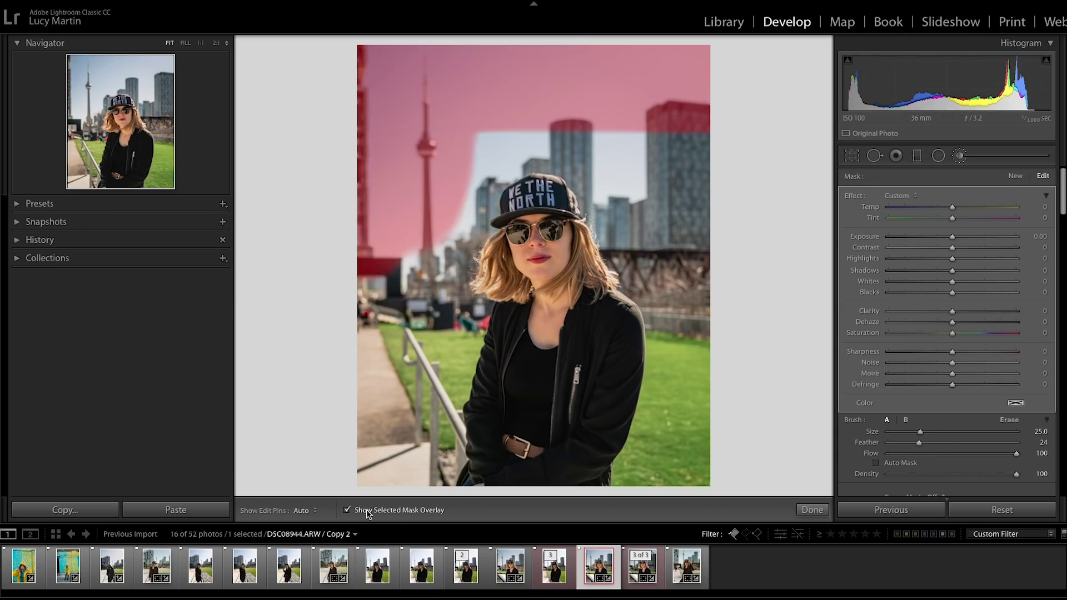
pyautogui.press('h')
pyautogui.moveTo(389, 250)
pyautogui.mouseDown()
pyautogui.moveTo(392, 461)
pyautogui.moveTo(455, 433)
pyautogui.moveTo(433, 267)
pyautogui.moveTo(494, 145)
pyautogui.moveTo(706, 159)
pyautogui.moveTo(714, 358)
pyautogui.moveTo(482, 232)
pyautogui.mouseUp()
pyautogui.press('h')
pyautogui.scroll(-10, 383, 71)
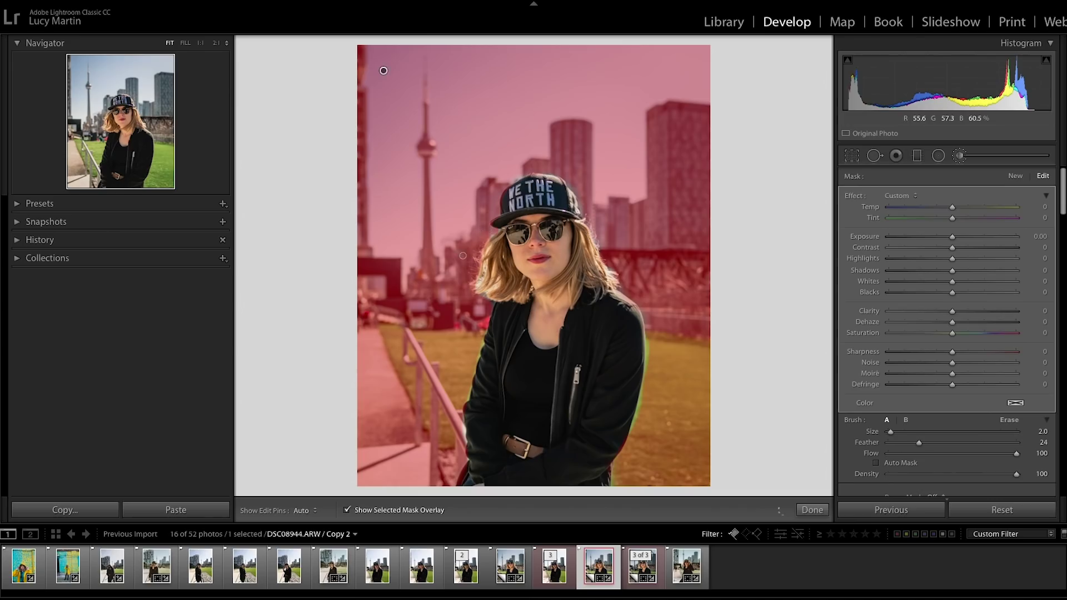
pyautogui.click(364, 510)
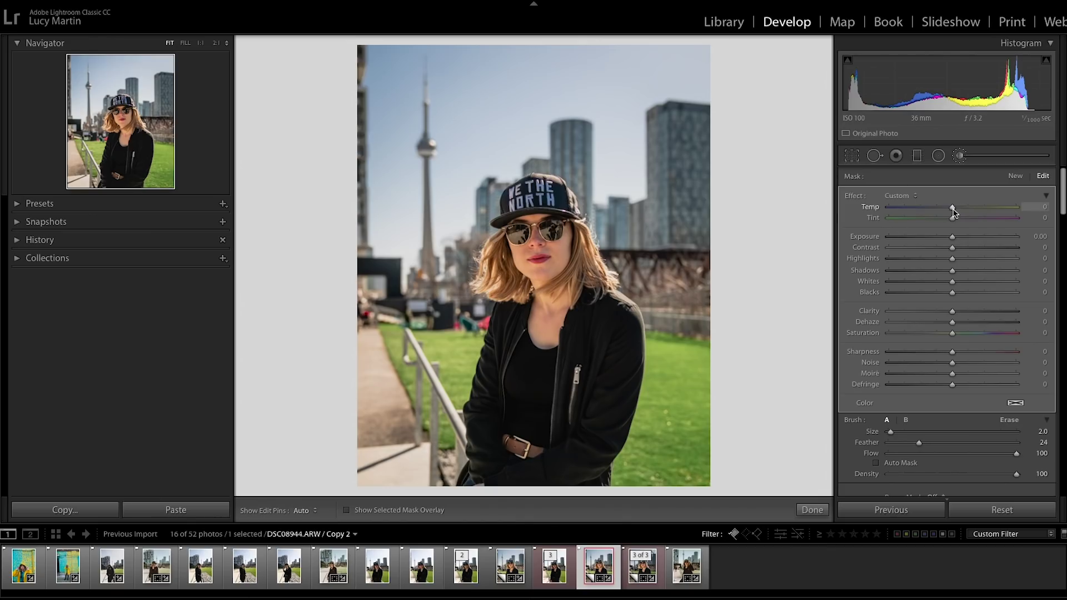
# Set the background mask's Temp to -6, Exposure to -0.27, Highlights to 9 and Shadows to -9
pyautogui.moveTo(951, 208); pyautogui.dragTo(948, 211)
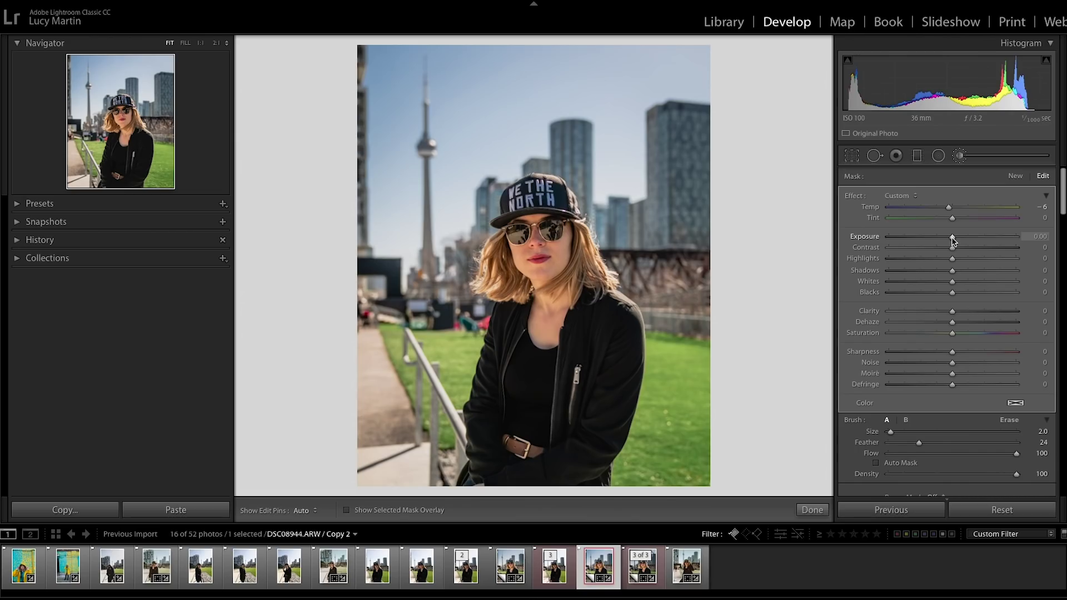
pyautogui.moveTo(953, 240); pyautogui.dragTo(949, 241)
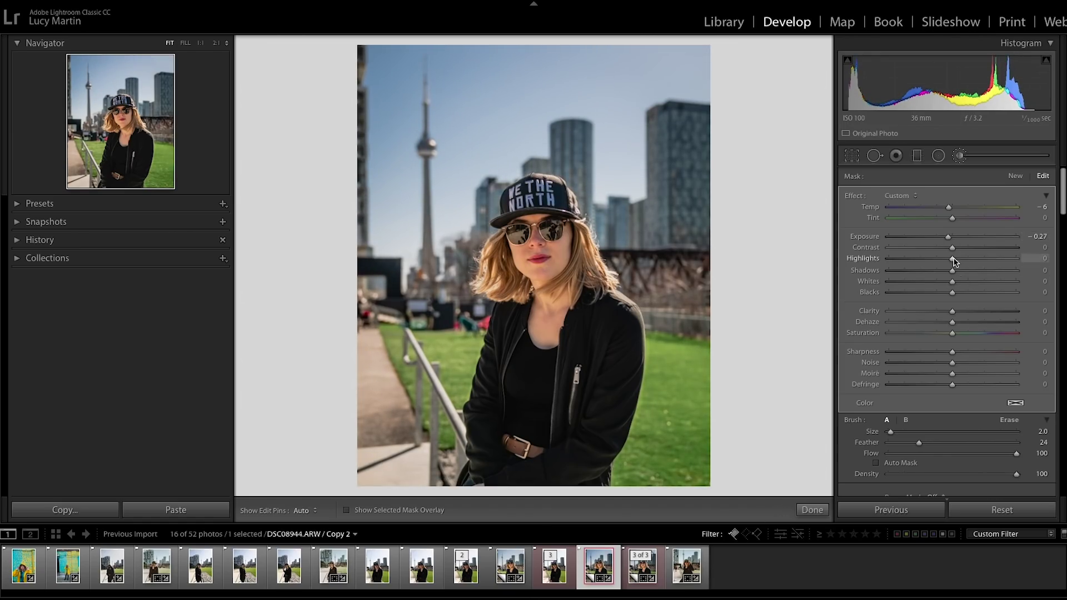
pyautogui.moveTo(952, 260); pyautogui.dragTo(948, 272)
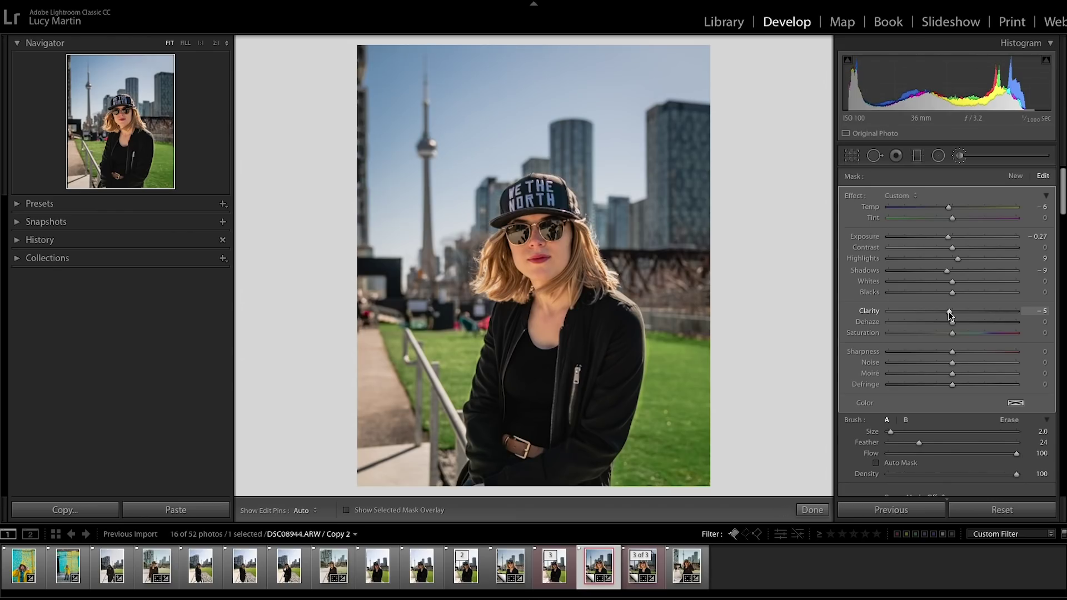
# Set the background mask's Clarity to -6 and Saturation to -6, previewing a much lower Clarity of about -56 first
pyautogui.moveTo(950, 314); pyautogui.dragTo(917, 317)
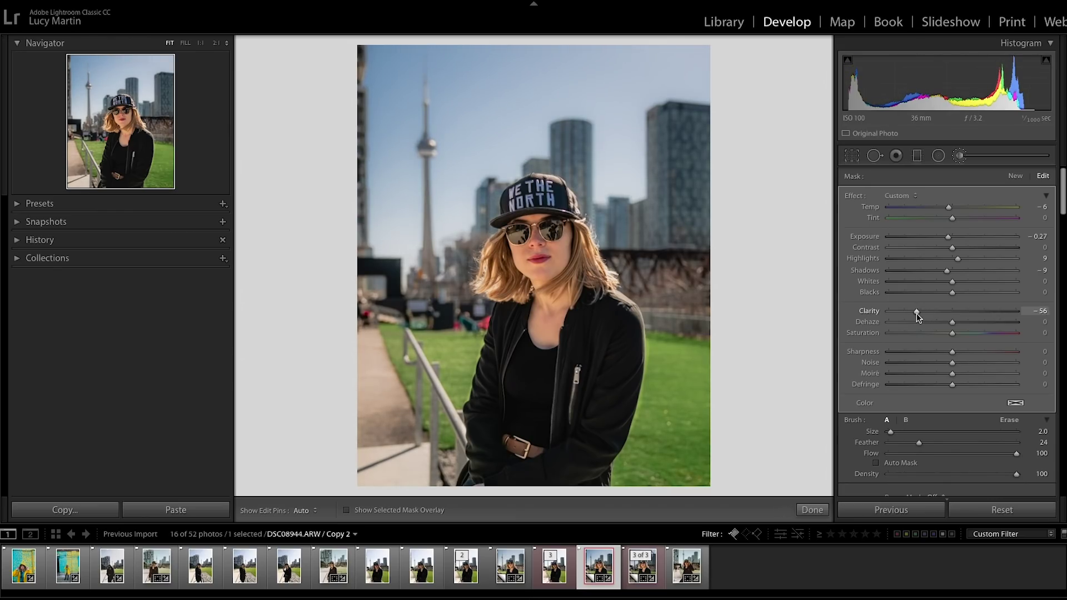
pyautogui.moveTo(936, 316); pyautogui.dragTo(950, 314)
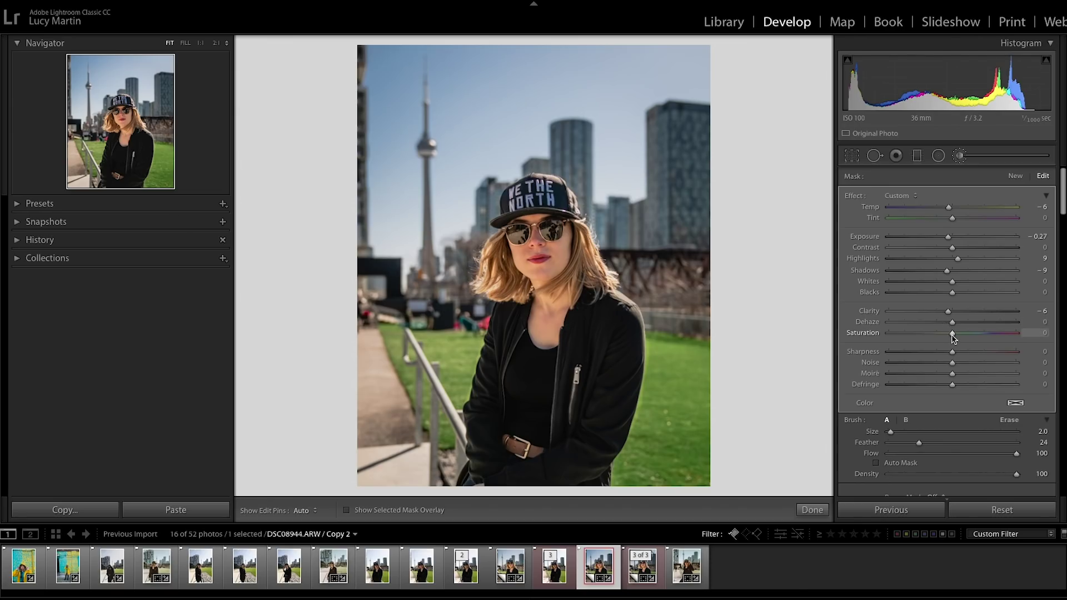
pyautogui.moveTo(951, 336); pyautogui.dragTo(948, 337)
# Set the brush size to 12 and feather to 7, and close the adjustment brush
pyautogui.scroll(5, 682, 366)
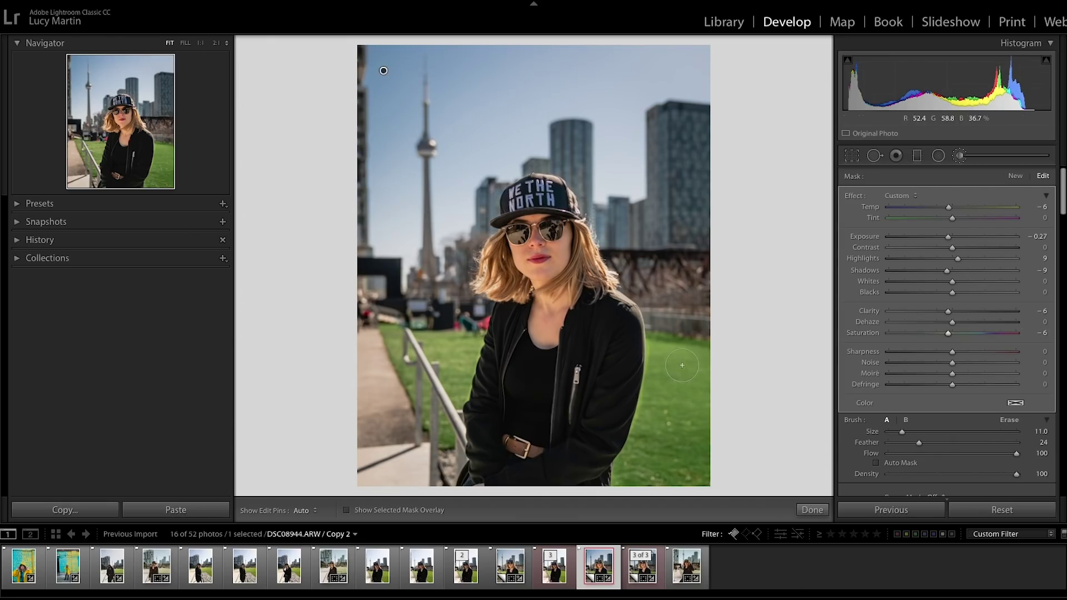
pyautogui.moveTo(919, 446)
pyautogui.mouseDown()
pyautogui.moveTo(955, 453)
pyautogui.moveTo(897, 454)
pyautogui.mouseUp()
pyautogui.press('h')
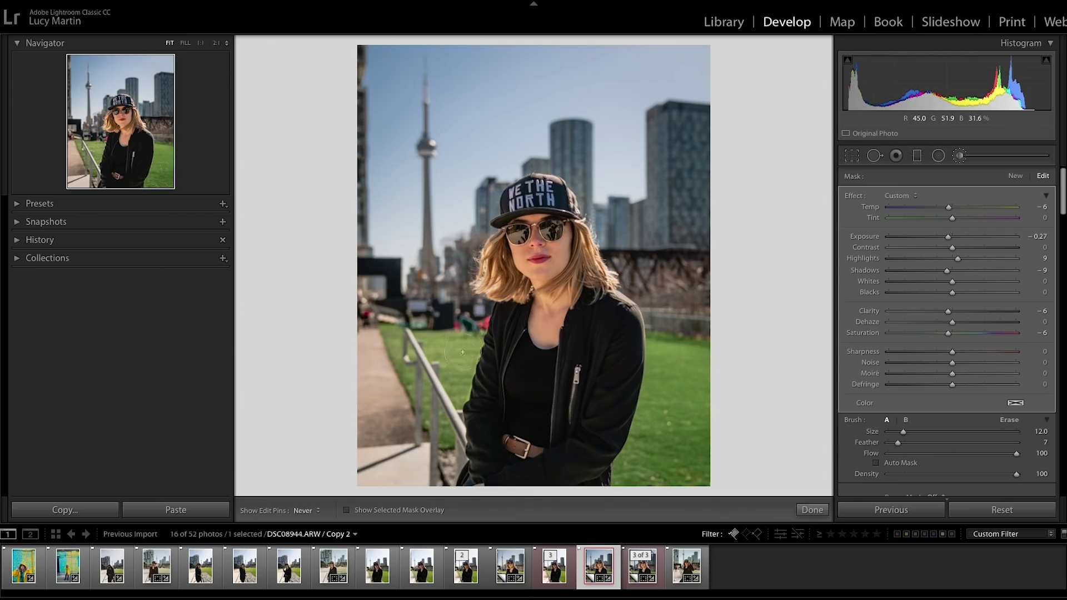
pyautogui.press('k')
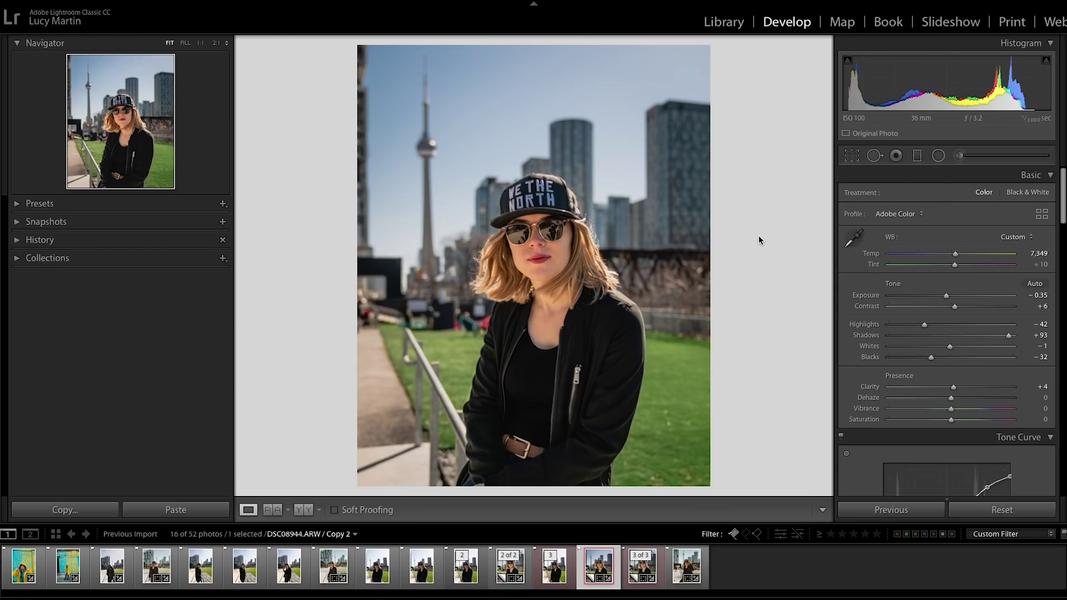
# Start a new adjustment brush mask with size 6 and paint over the woman's cap
pyautogui.press('k')
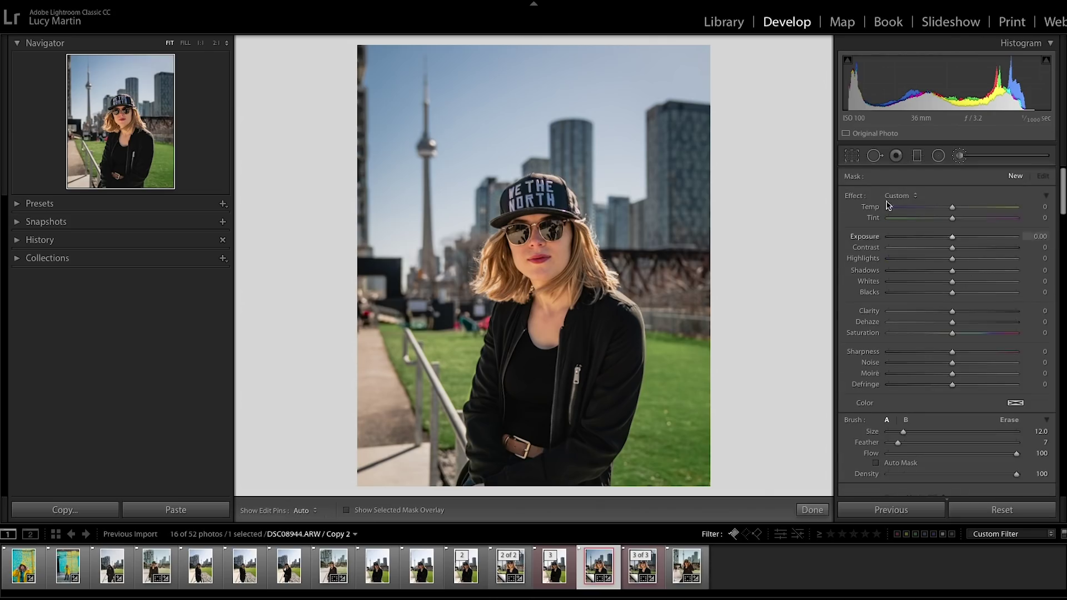
pyautogui.scroll(-4, 562, 196)
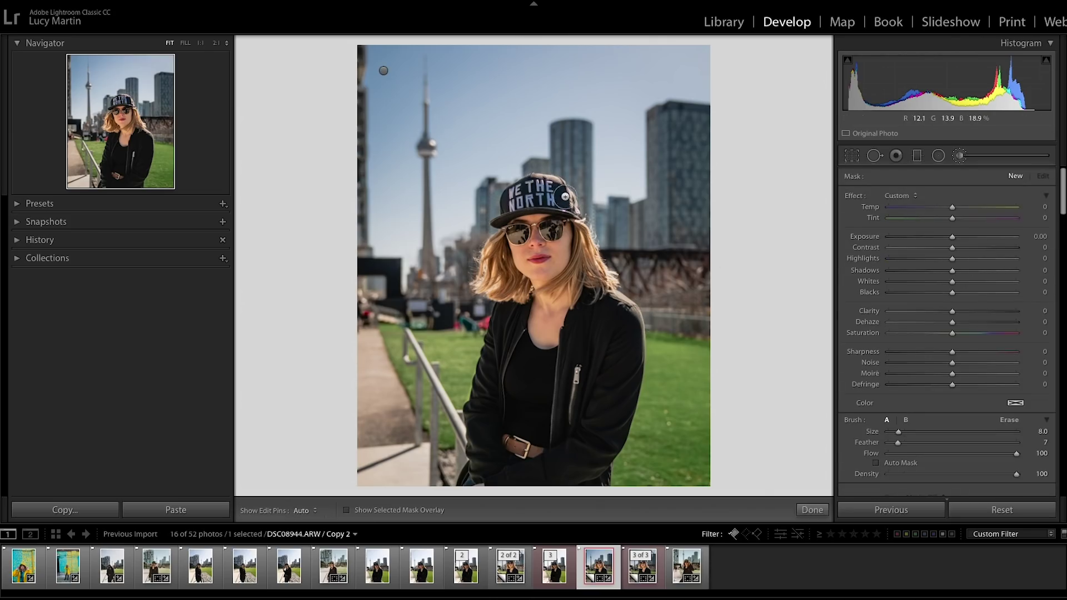
pyautogui.scroll(-2, 571, 197)
pyautogui.press('h')
pyautogui.moveTo(563, 206)
pyautogui.mouseDown()
pyautogui.moveTo(527, 195)
pyautogui.moveTo(514, 216)
pyautogui.mouseUp()
# Show the mask overlay and fill in the cap mask with a size 4 brush
pyautogui.click(389, 510)
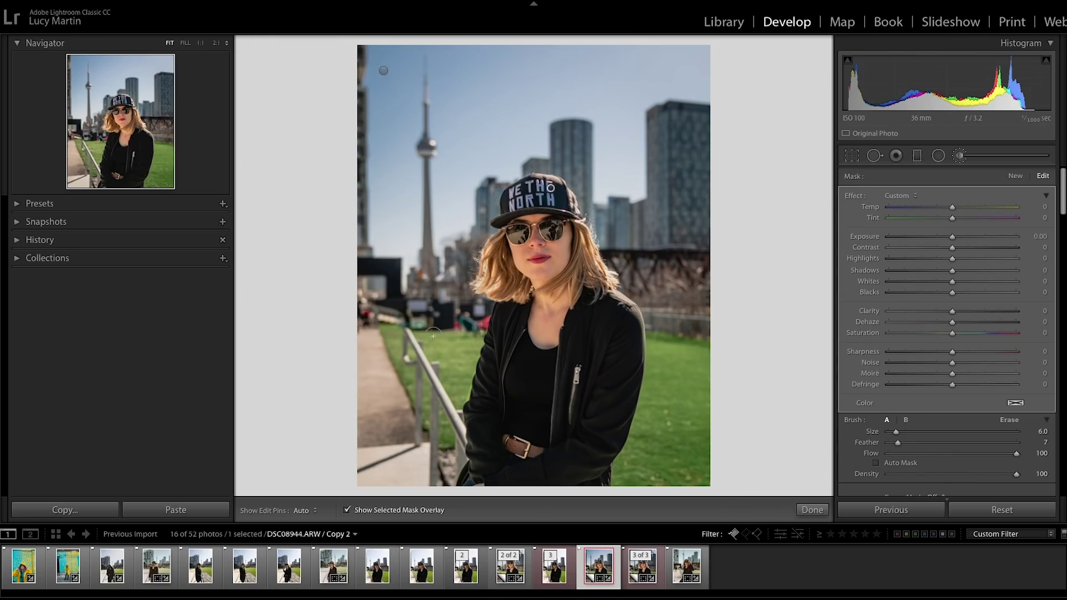
pyautogui.scroll(-2, 508, 209)
pyautogui.press('h')
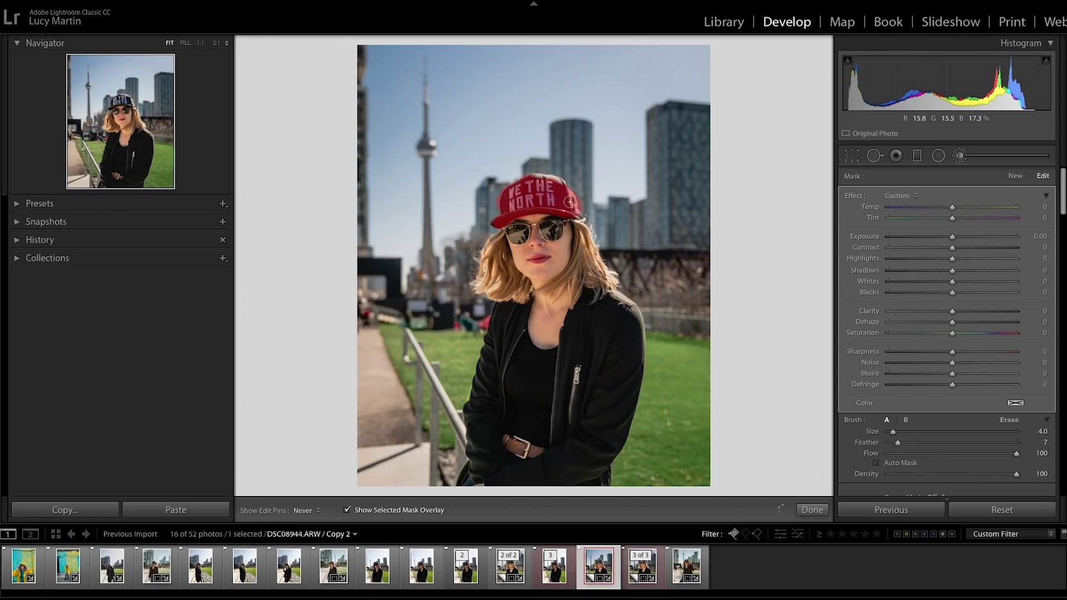
# Erase the mask spill around the cap's edge and hide the mask overlay
pyautogui.press('h')
pyautogui.press('alt')
pyautogui.press('h')
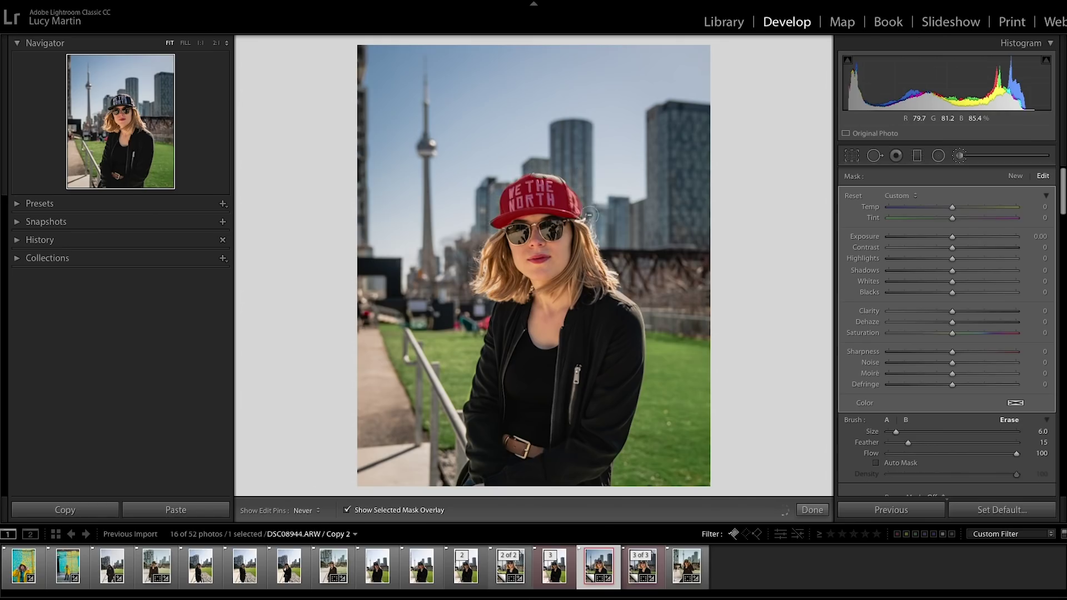
pyautogui.press('h')
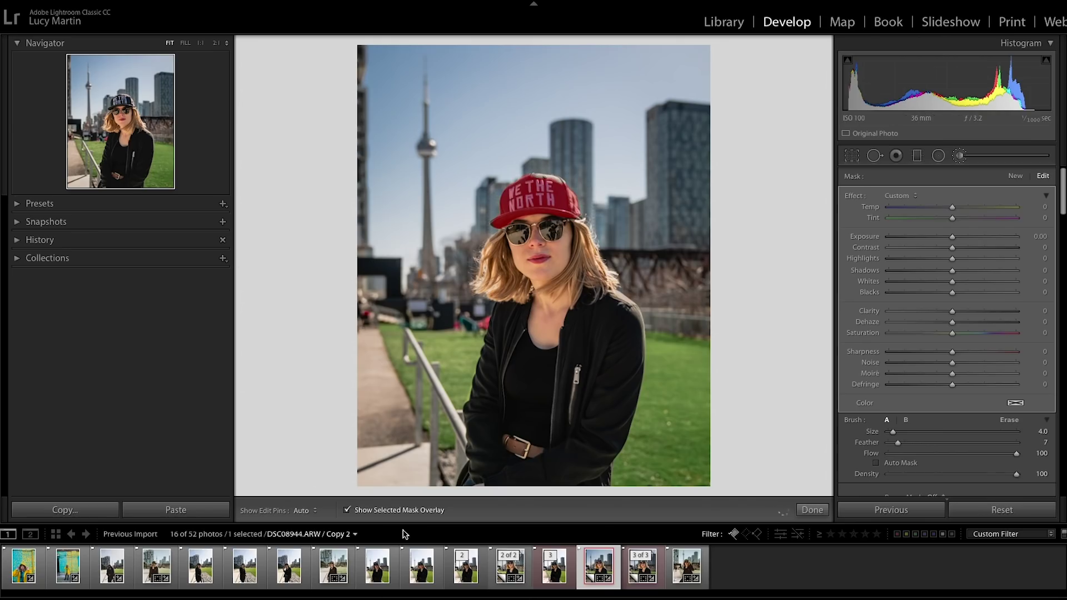
pyautogui.click(412, 510)
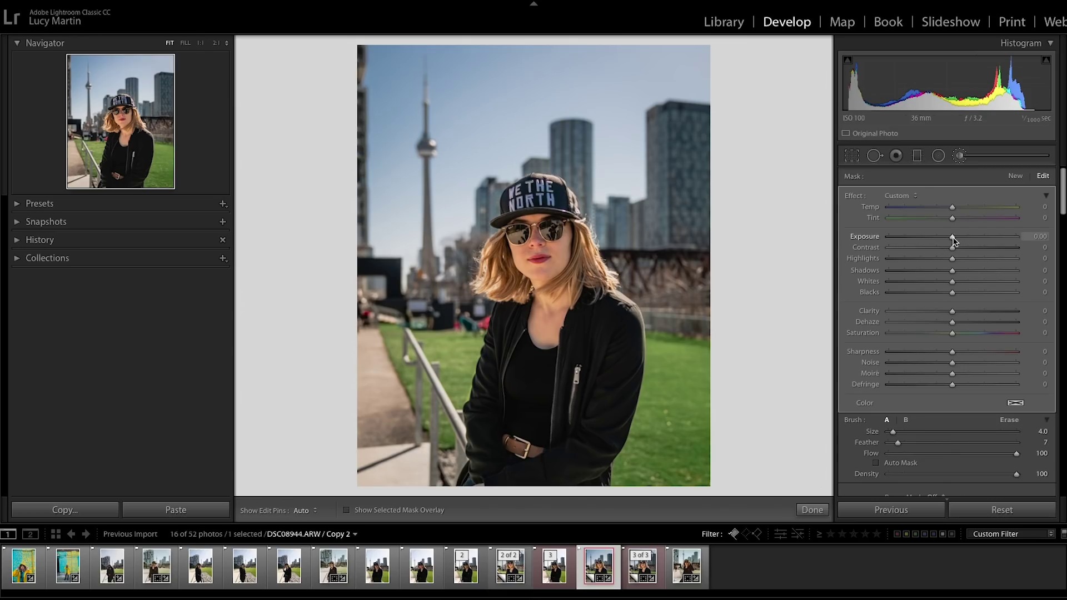
# Set the cap mask's Exposure to 0.65, Contrast to 23, Blacks to -32 and Whites to 72
pyautogui.moveTo(954, 241); pyautogui.dragTo(961, 243)
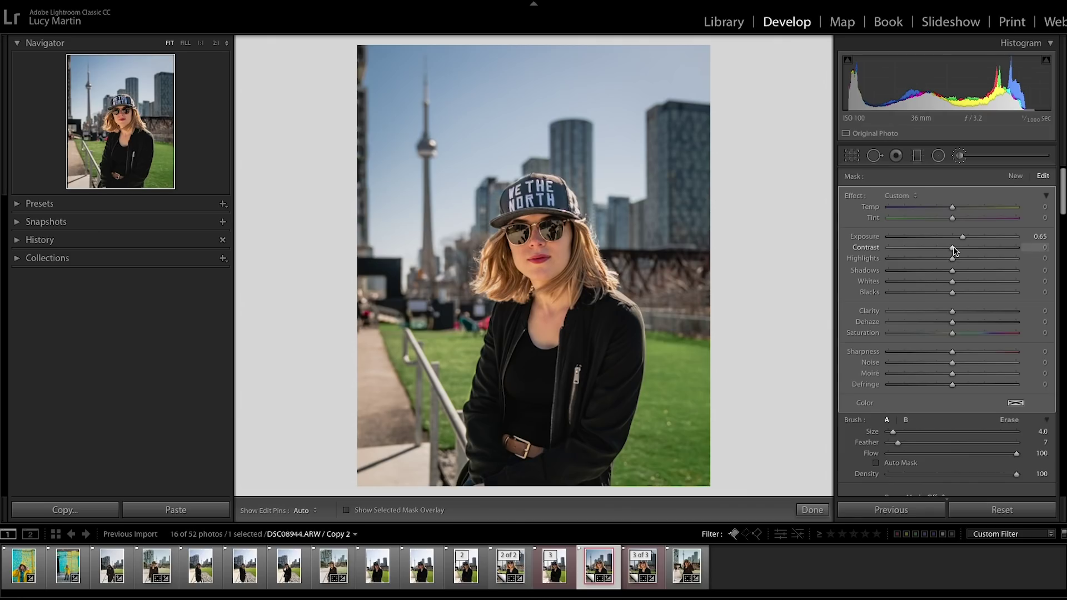
pyautogui.moveTo(963, 254); pyautogui.dragTo(968, 255)
pyautogui.moveTo(953, 296); pyautogui.dragTo(937, 297)
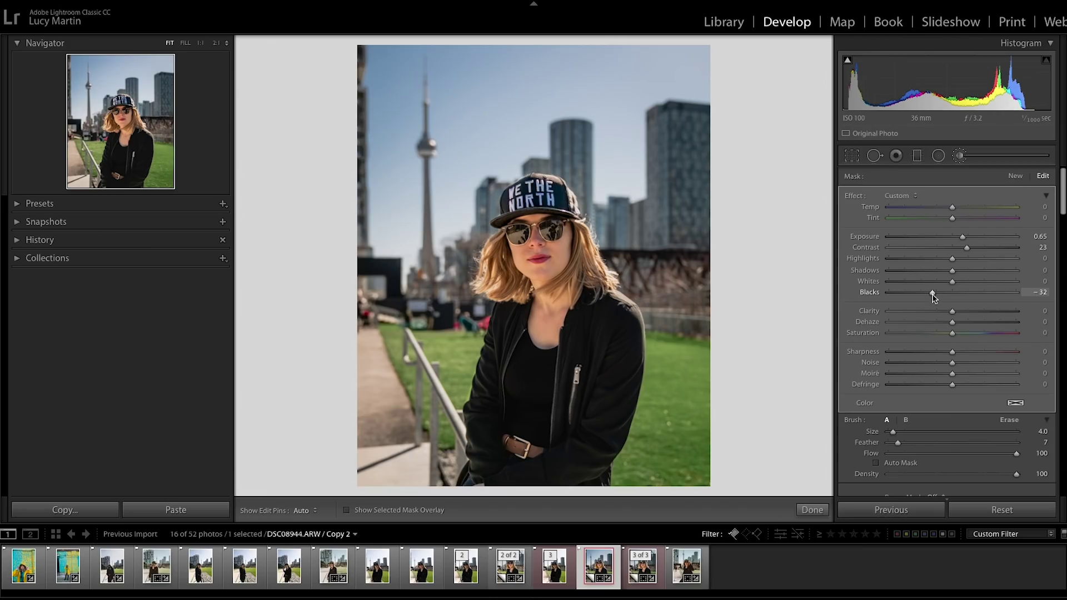
pyautogui.moveTo(955, 286); pyautogui.dragTo(1000, 296)
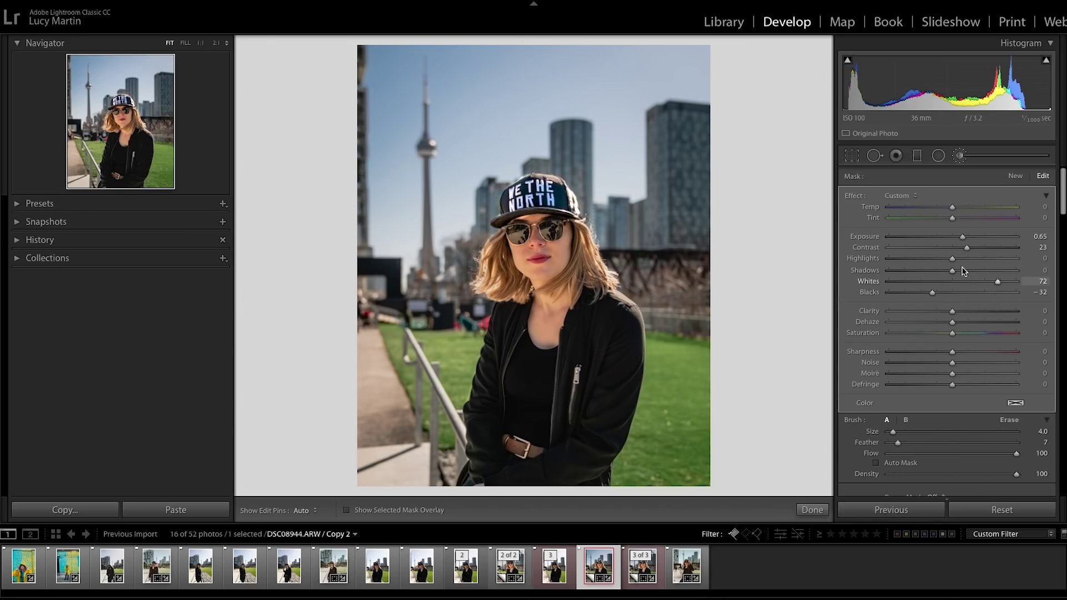
# Set the cap mask's Highlights to 31, Clarity to 15, Saturation to -34 and Sharpness to 8
pyautogui.moveTo(952, 261); pyautogui.dragTo(975, 266)
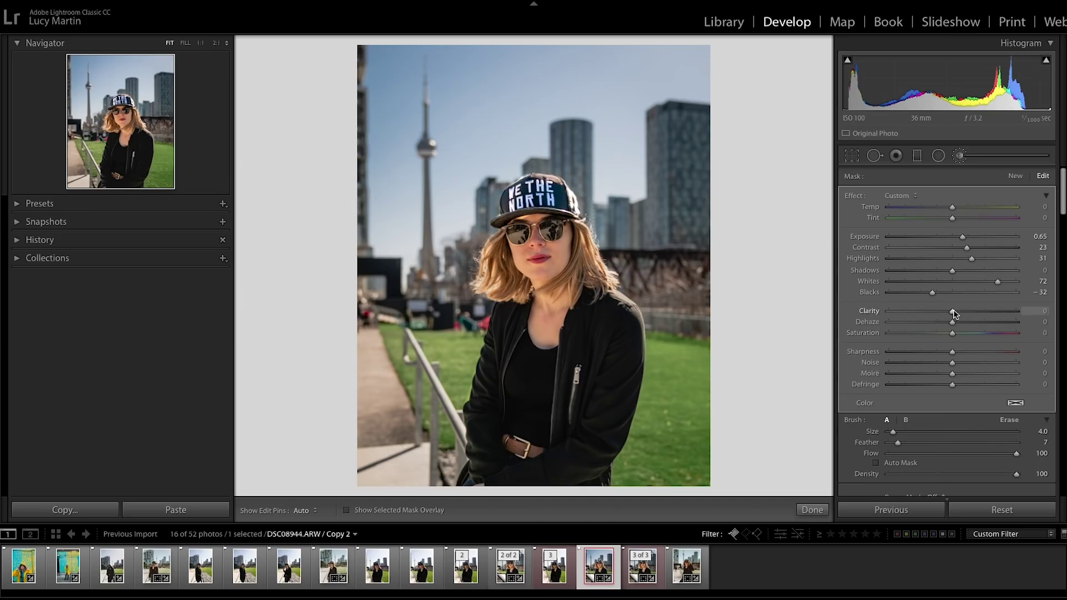
pyautogui.moveTo(953, 311); pyautogui.dragTo(964, 317)
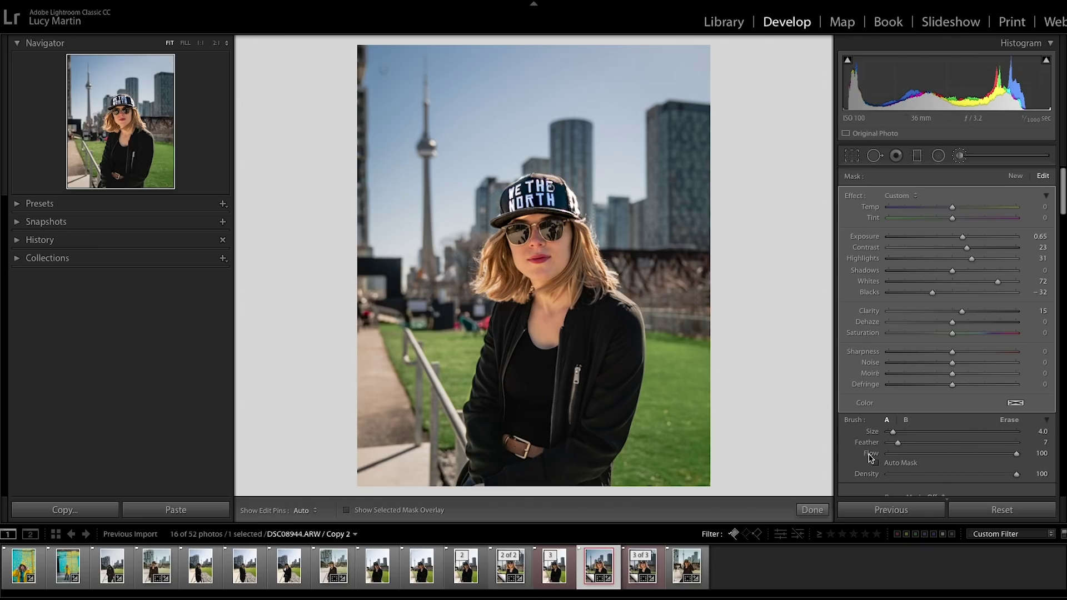
pyautogui.moveTo(951, 333); pyautogui.dragTo(932, 339)
pyautogui.moveTo(952, 352); pyautogui.dragTo(956, 353)
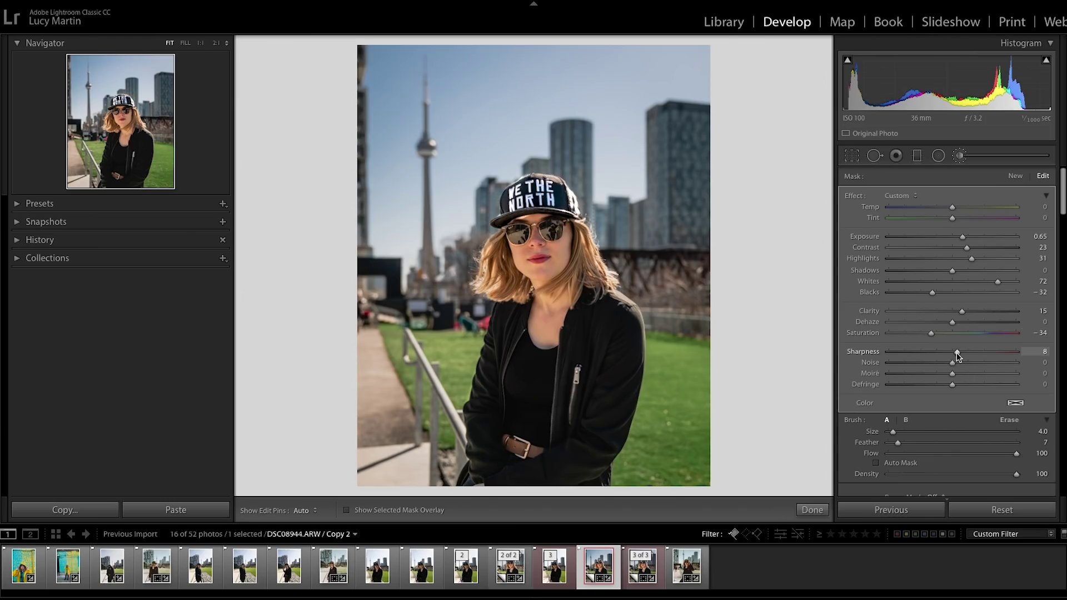
# Reduce the brush size to 2, compare the photo with and without the brush adjustments, and finish the brush edit
pyautogui.press('[')
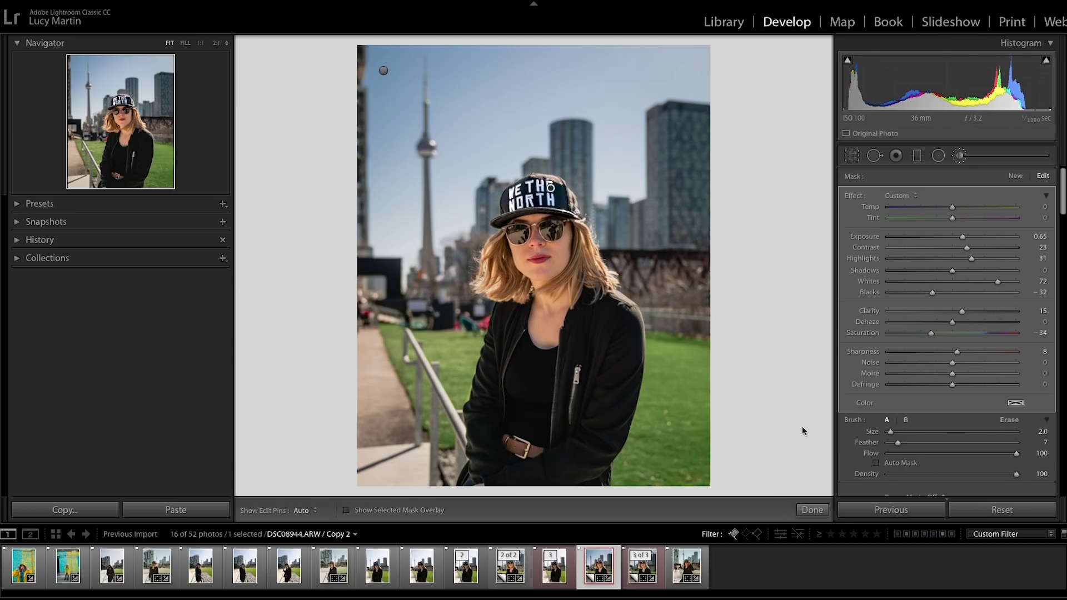
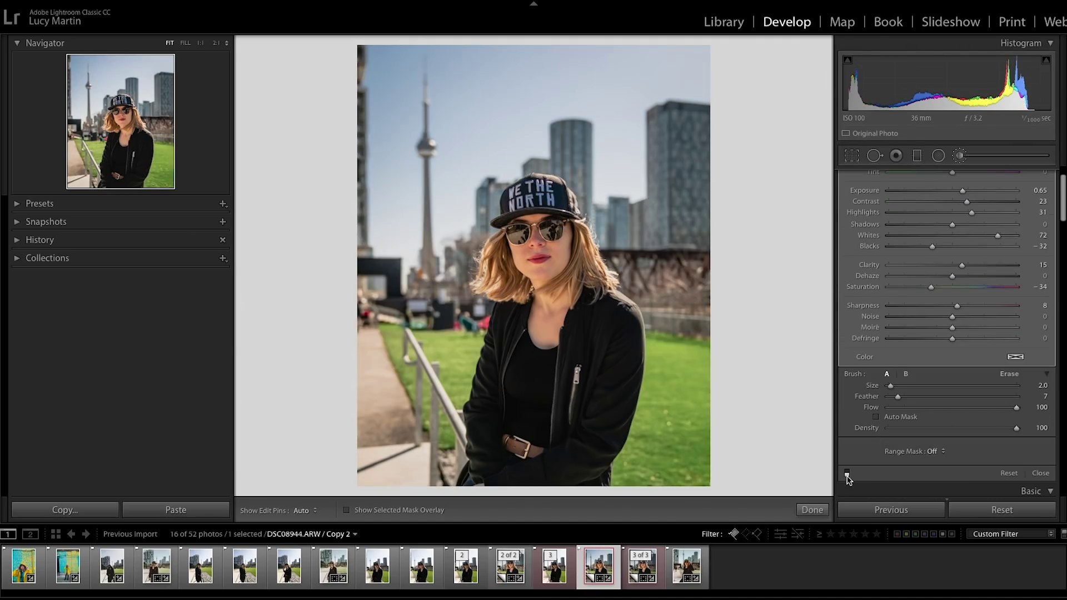
pyautogui.click(847, 474)
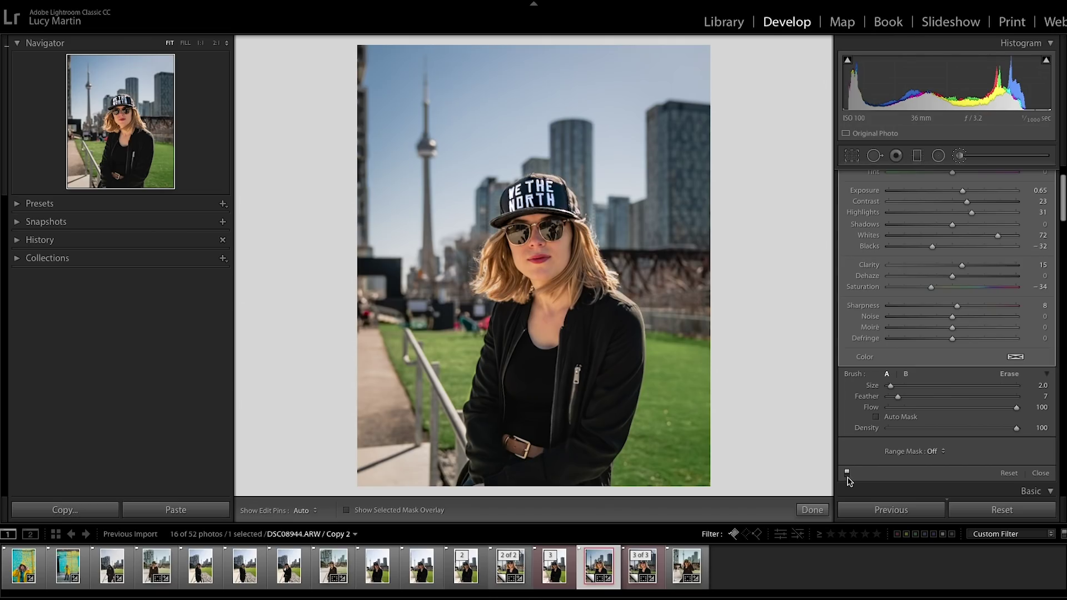
pyautogui.click(812, 510)
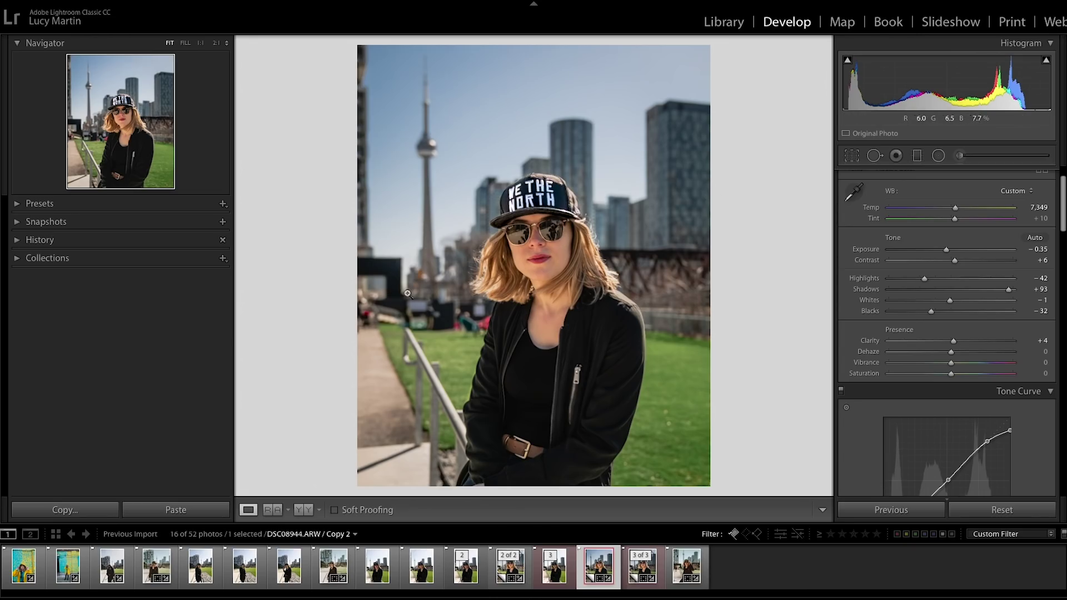
# Inspect the belt up close and paint a new adjustment brush mask over it with brush size 4
pyautogui.click(521, 444)
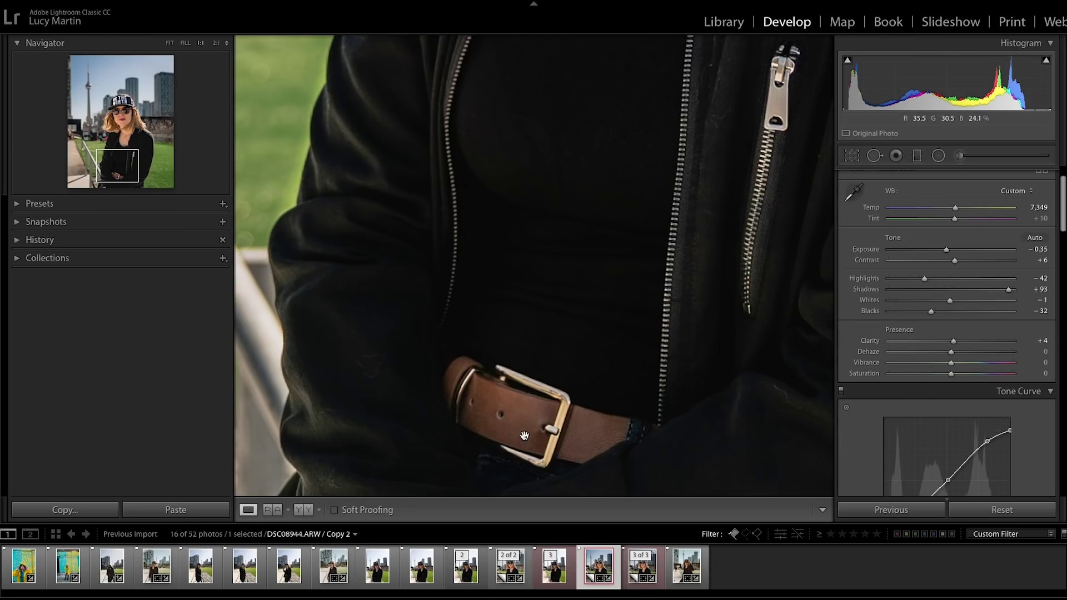
pyautogui.click(524, 439)
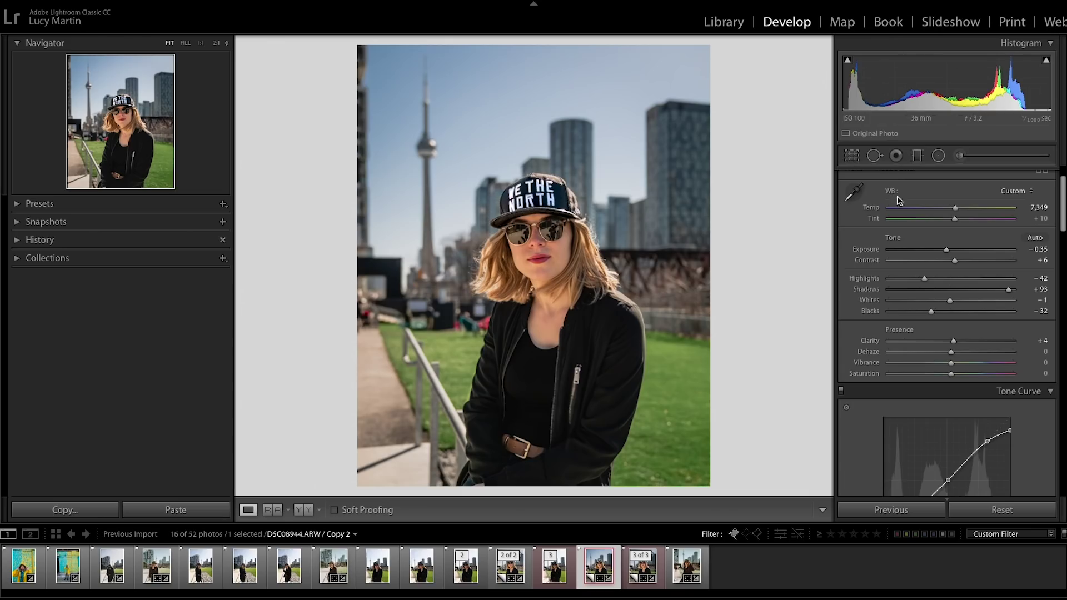
pyautogui.click(961, 157)
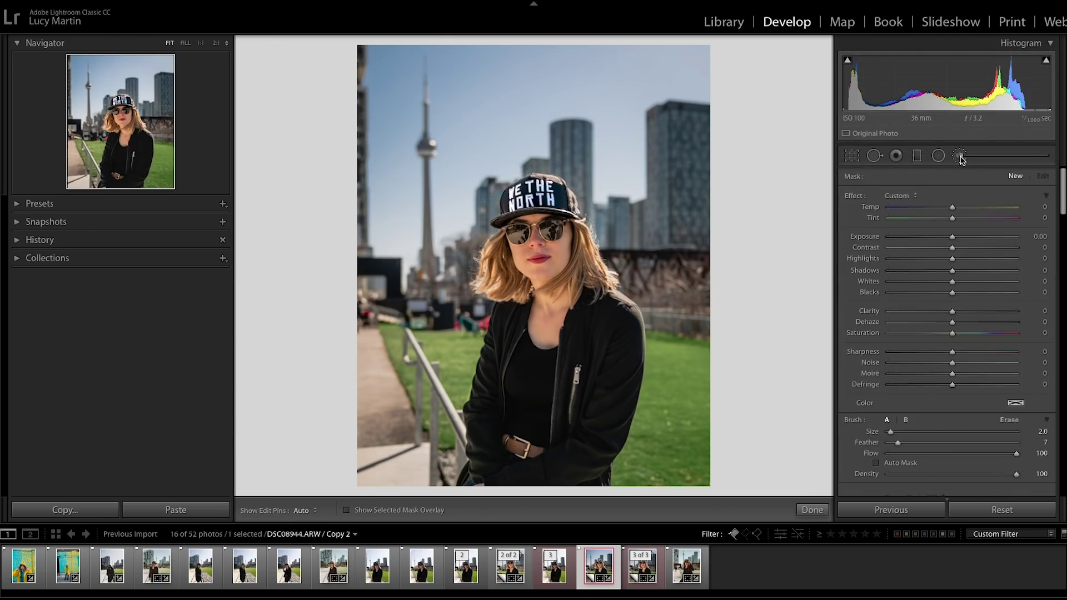
pyautogui.press('h')
pyautogui.scroll(2, 507, 445)
pyautogui.click(535, 445)
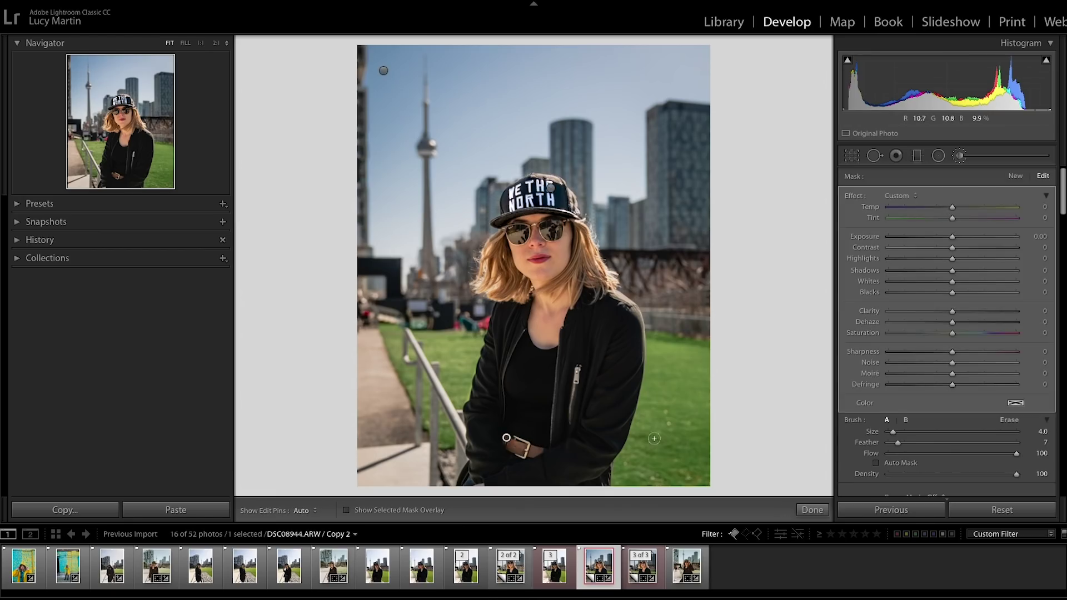
# Set the belt mask's Saturation to -100, Blacks to -13 and Highlights to 16
pyautogui.moveTo(952, 333); pyautogui.dragTo(891, 335)
pyautogui.moveTo(948, 293); pyautogui.dragTo(942, 293)
# Extend the belt mask over the jacket's pocket zipper with brush size 2 and finish the brush edit
pyautogui.scroll(-2, 596, 381)
pyautogui.press('h')
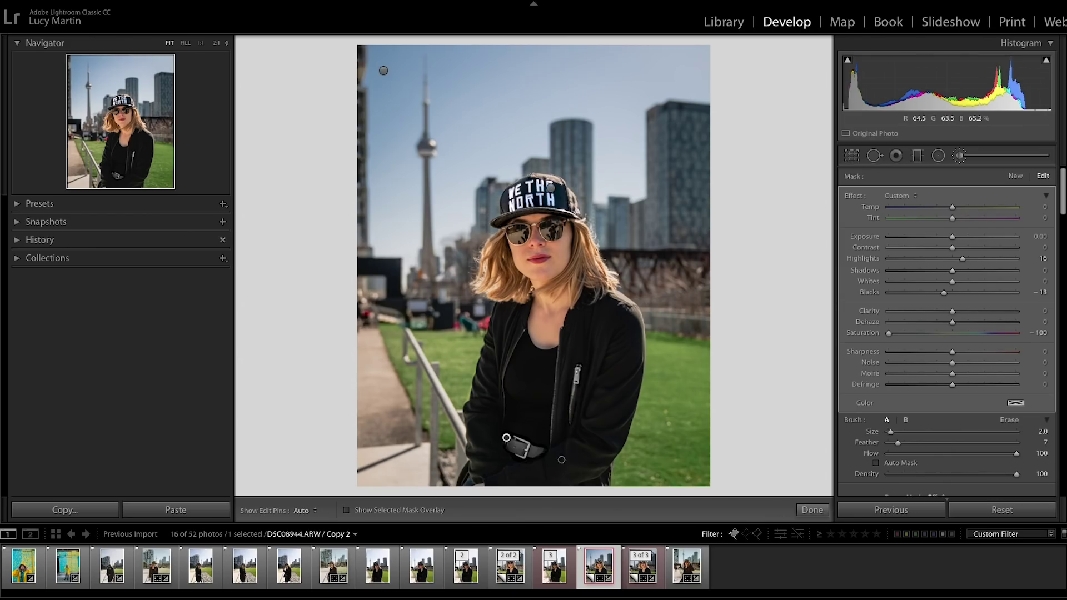
pyautogui.press('z')
pyautogui.click(812, 510)
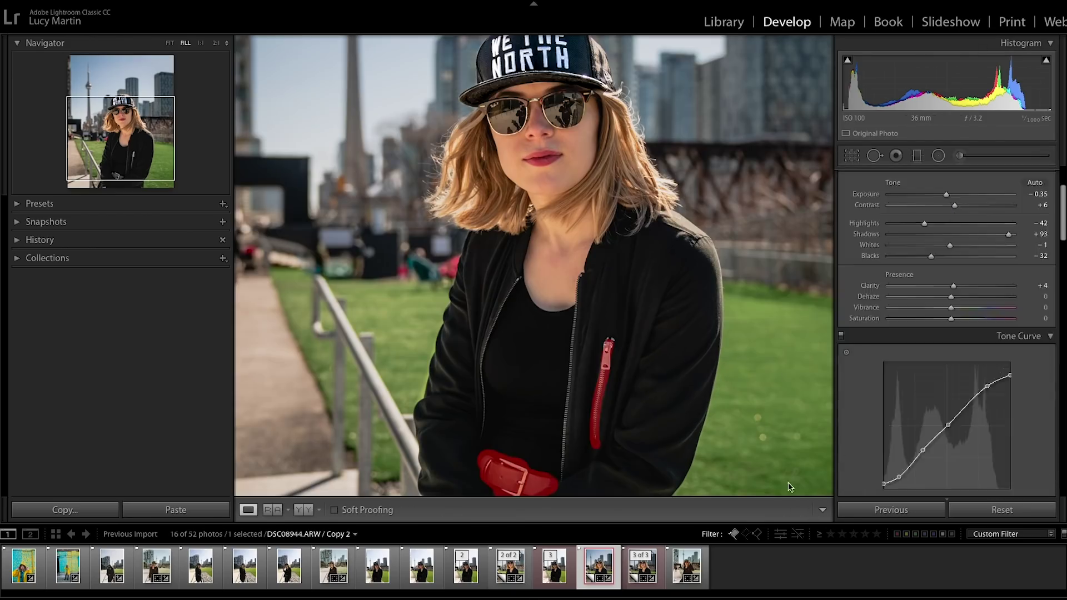
pyautogui.click(643, 398)
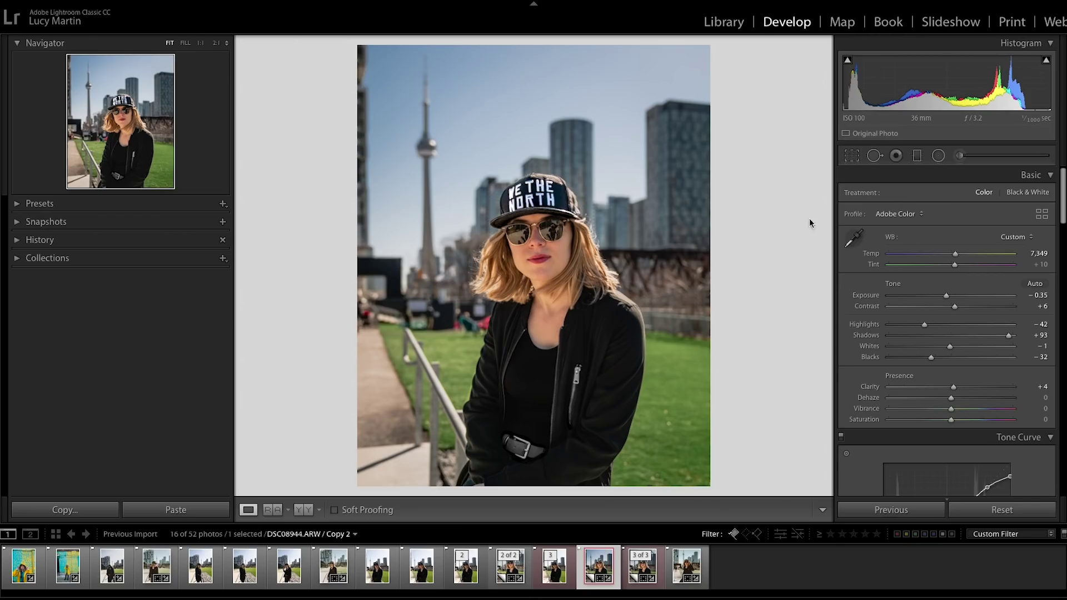
# Paint a new adjustment brush mask over the sunglasses' lenses and frame, with Clarity set to 20
pyautogui.click(959, 157)
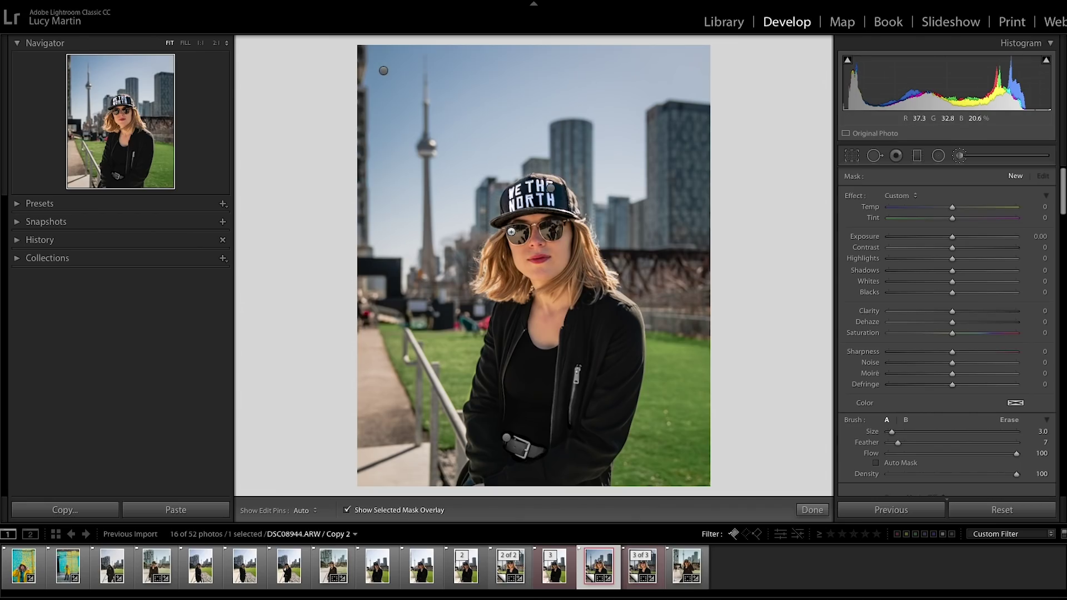
pyautogui.press('z')
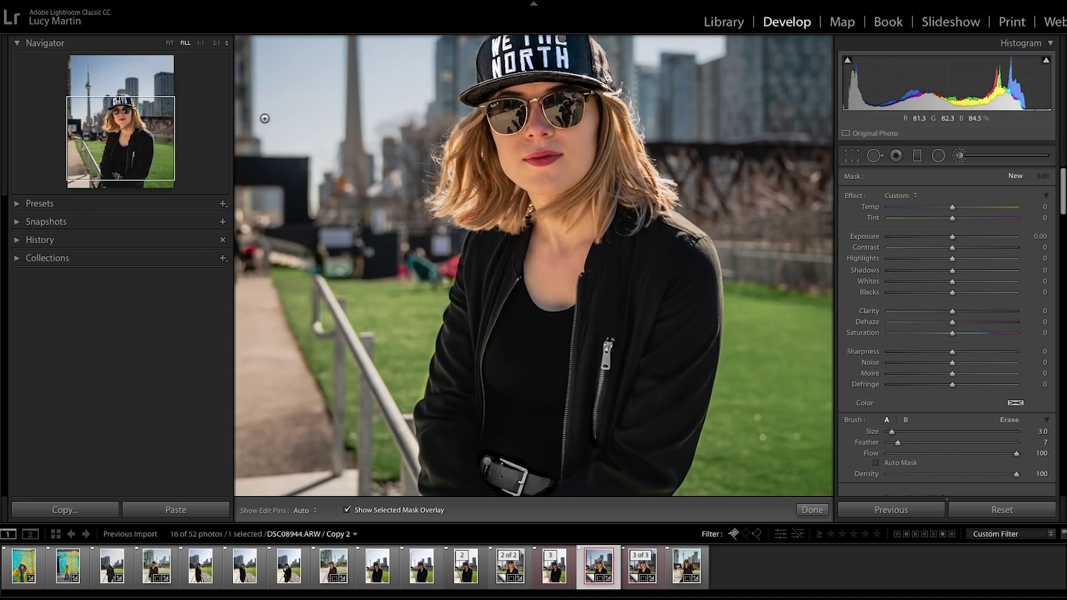
pyautogui.press('z')
pyautogui.moveTo(130, 138); pyautogui.dragTo(121, 116)
pyautogui.scroll(2, 394, 195)
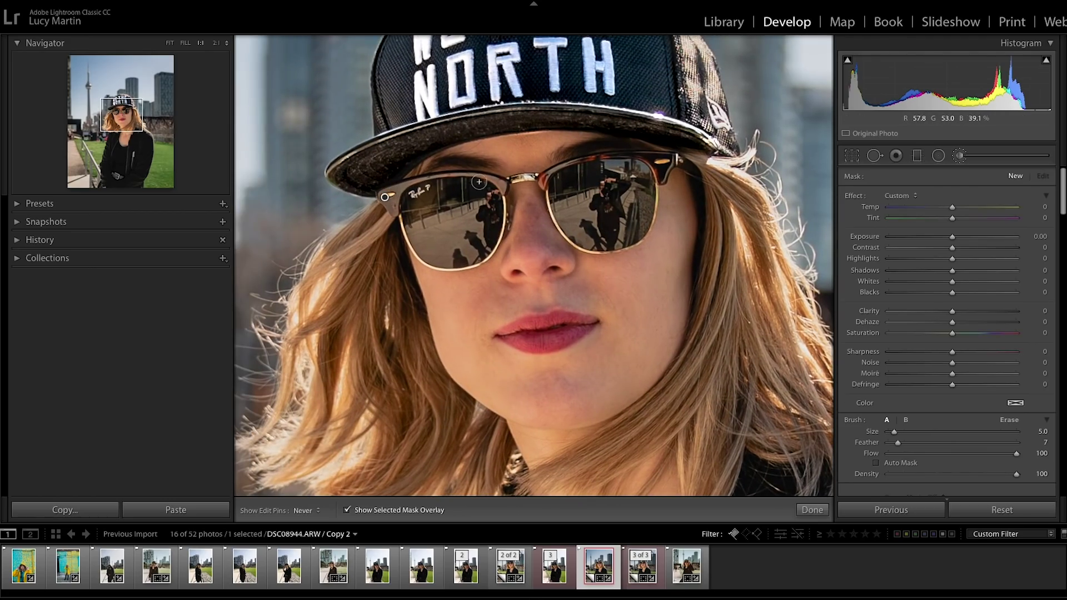
pyautogui.press('h')
pyautogui.moveTo(384, 196)
pyautogui.mouseDown()
pyautogui.moveTo(471, 183)
pyautogui.moveTo(502, 211)
pyautogui.moveTo(494, 243)
pyautogui.moveTo(470, 262)
pyautogui.moveTo(432, 258)
pyautogui.mouseUp()
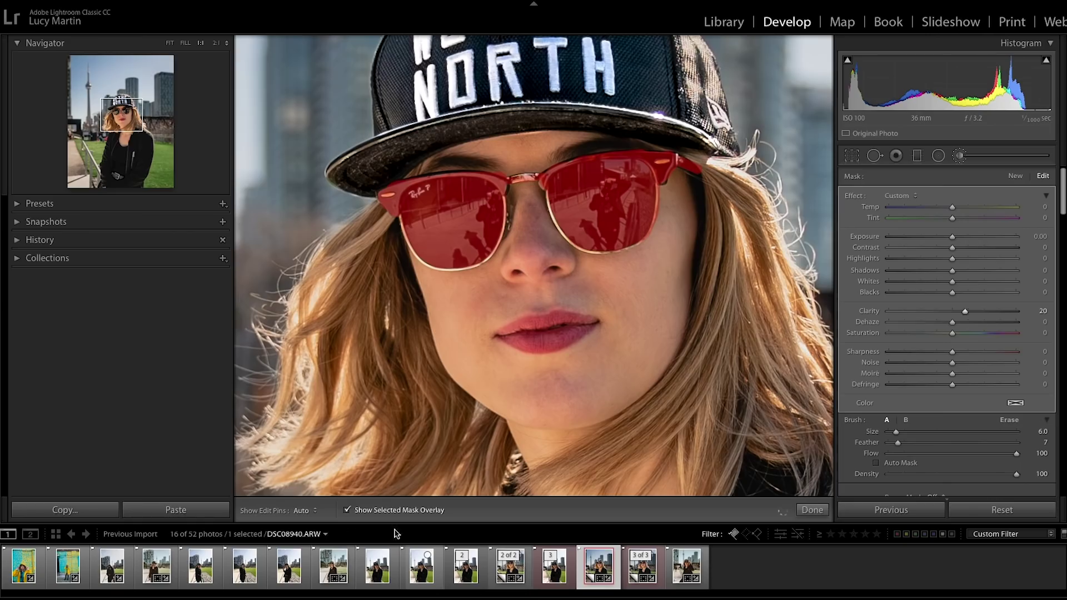
# Hide the mask overlay, set the sunglasses mask's Highlights to 18, Shadows to 16 and Blacks to -7, and finish the brush edit
pyautogui.press('o')
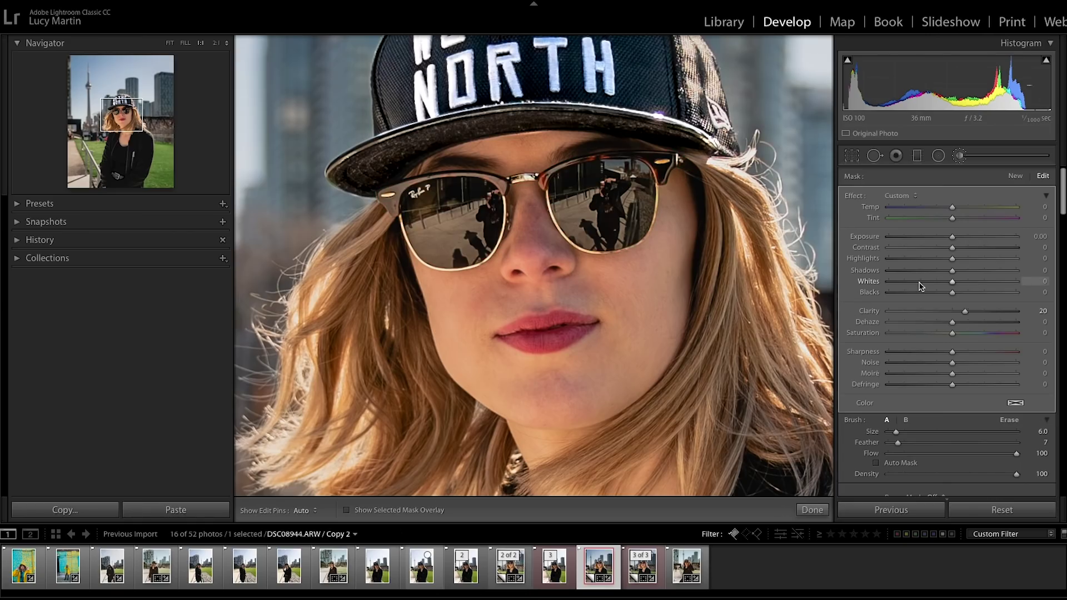
pyautogui.moveTo(961, 273); pyautogui.dragTo(963, 260)
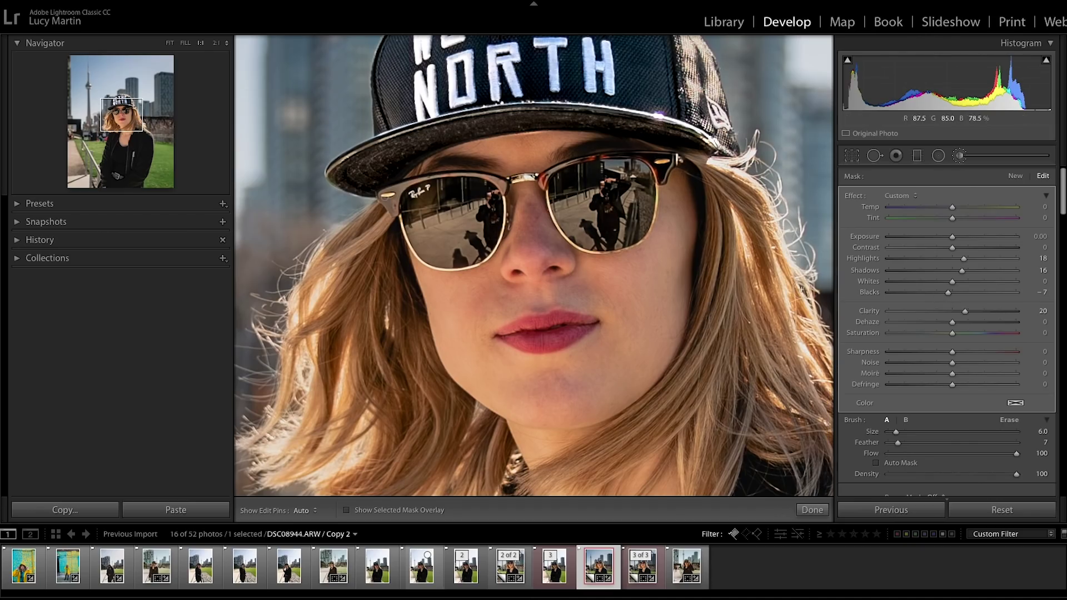
pyautogui.click(812, 509)
pyautogui.click(714, 367)
pyautogui.click(746, 356)
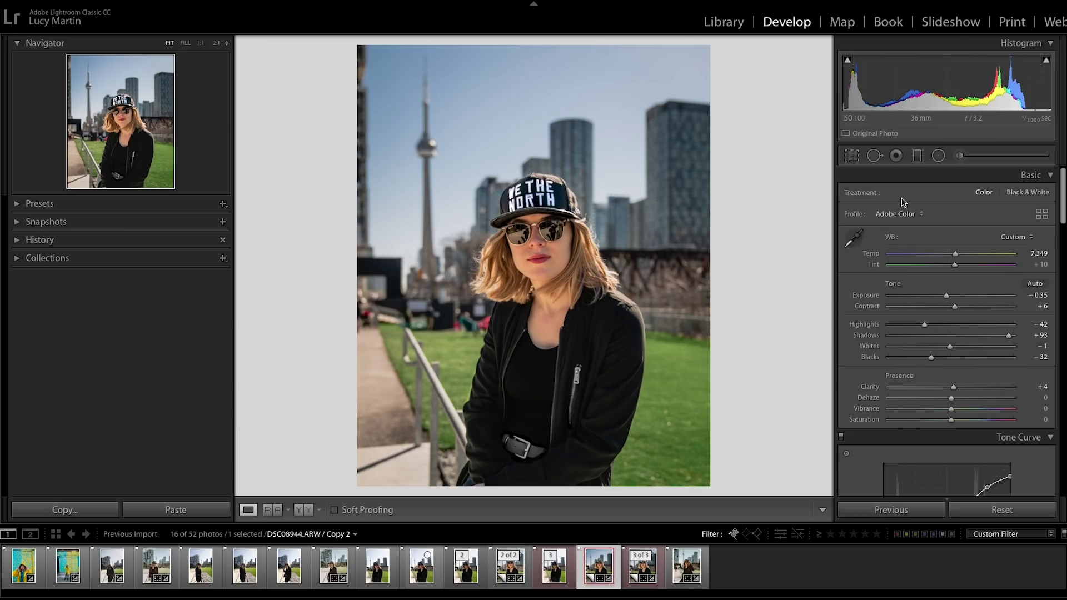
# Paint a new adjustment brush mask over the hair on both sides of the face with brush size 7
pyautogui.click(960, 157)
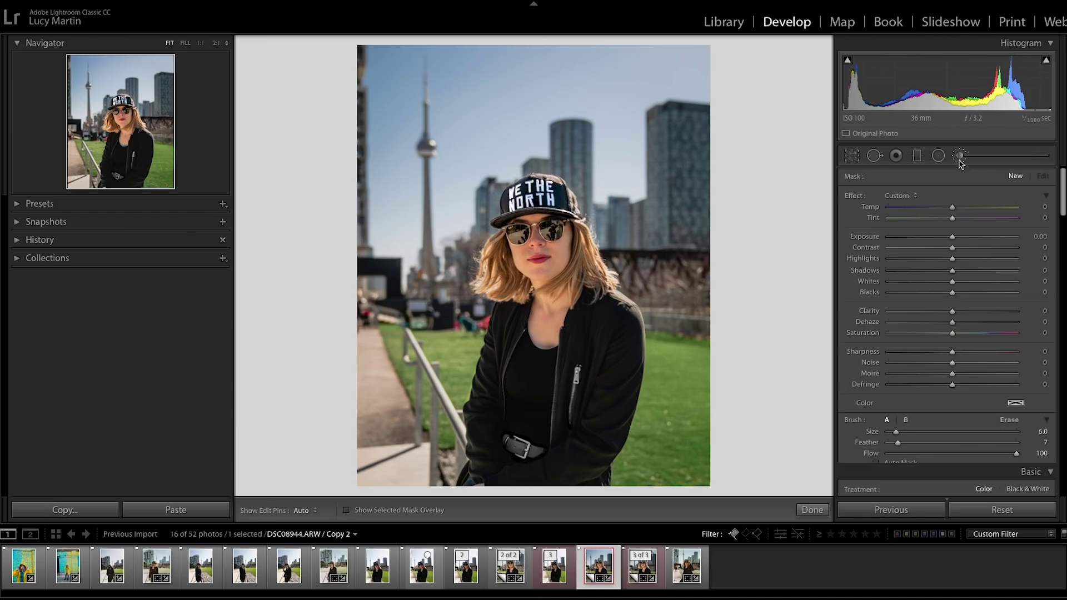
pyautogui.hotkey('ctrl', '=')
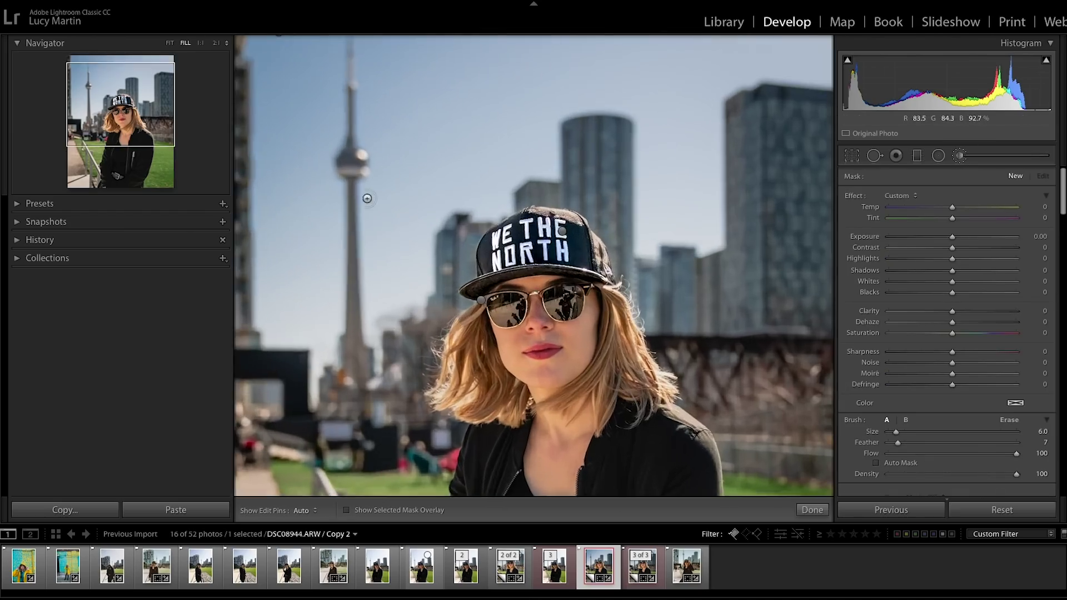
pyautogui.hotkey('ctrl', '=')
pyautogui.hotkey('ctrl', '-')
pyautogui.press(']')
pyautogui.press('h')
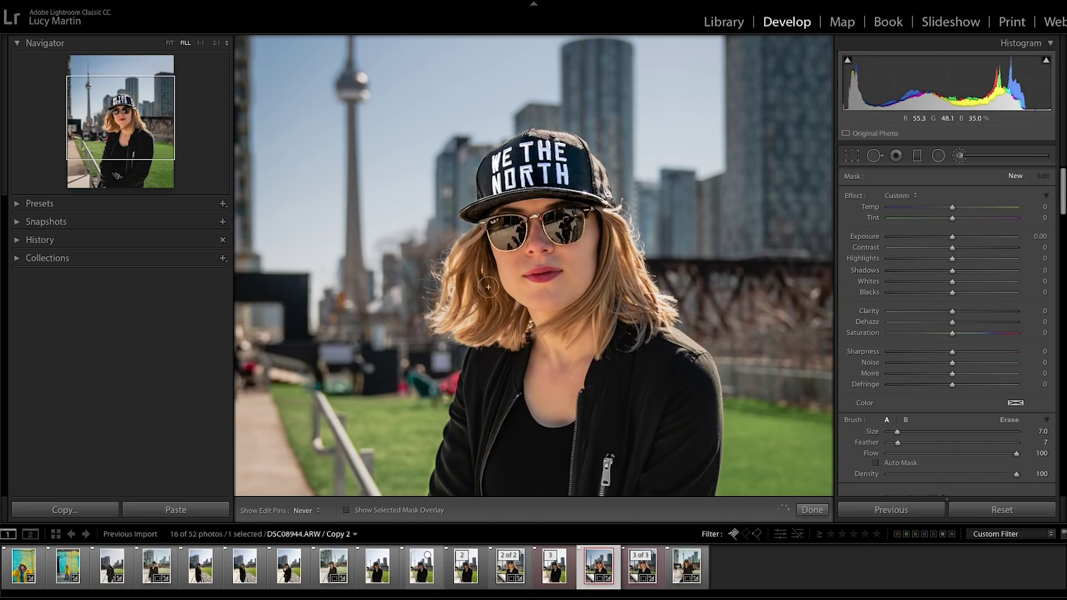
pyautogui.click(661, 287)
pyautogui.press('h')
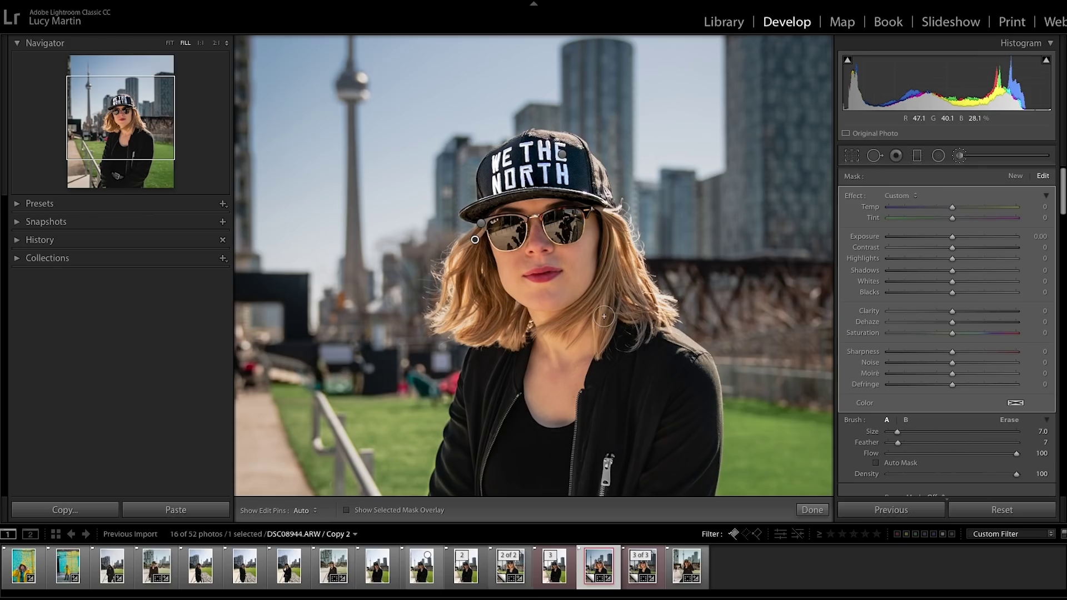
# Set the hair mask's Exposure to 0.20, Contrast and Highlights to 13, Shadows to 34, Clarity to 26, Saturation to -9 and Sharpness to 32
pyautogui.moveTo(954, 240); pyautogui.dragTo(957, 243)
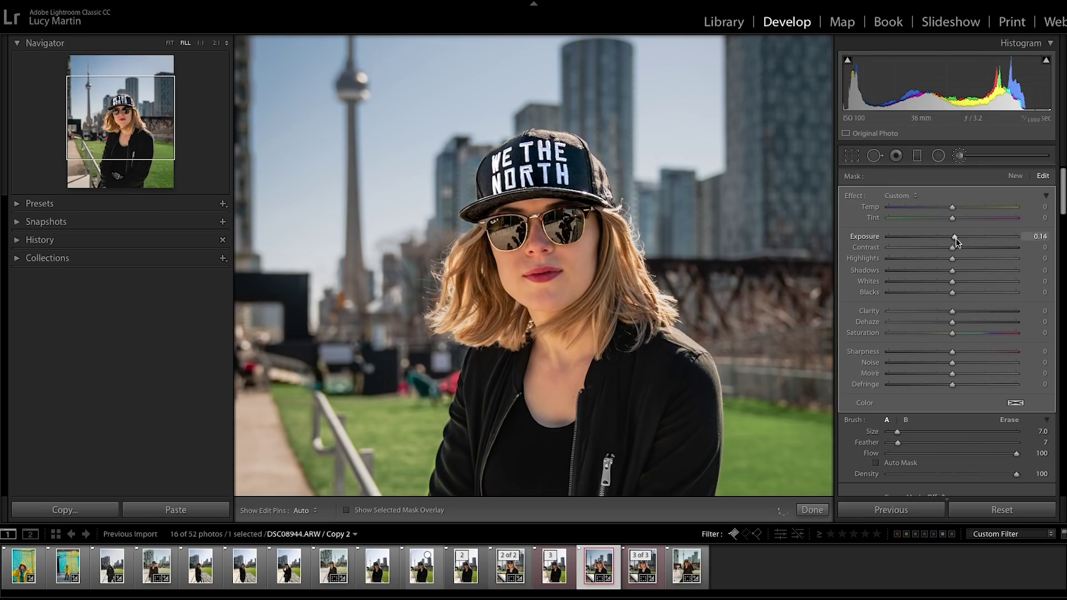
pyautogui.moveTo(958, 250); pyautogui.dragTo(960, 253)
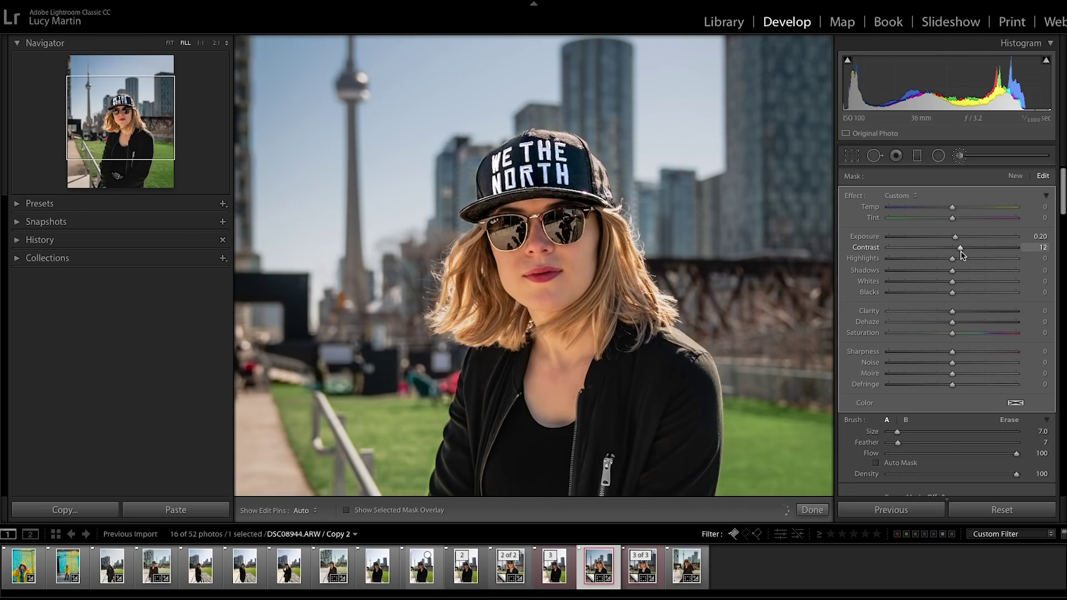
pyautogui.moveTo(953, 264); pyautogui.dragTo(962, 266)
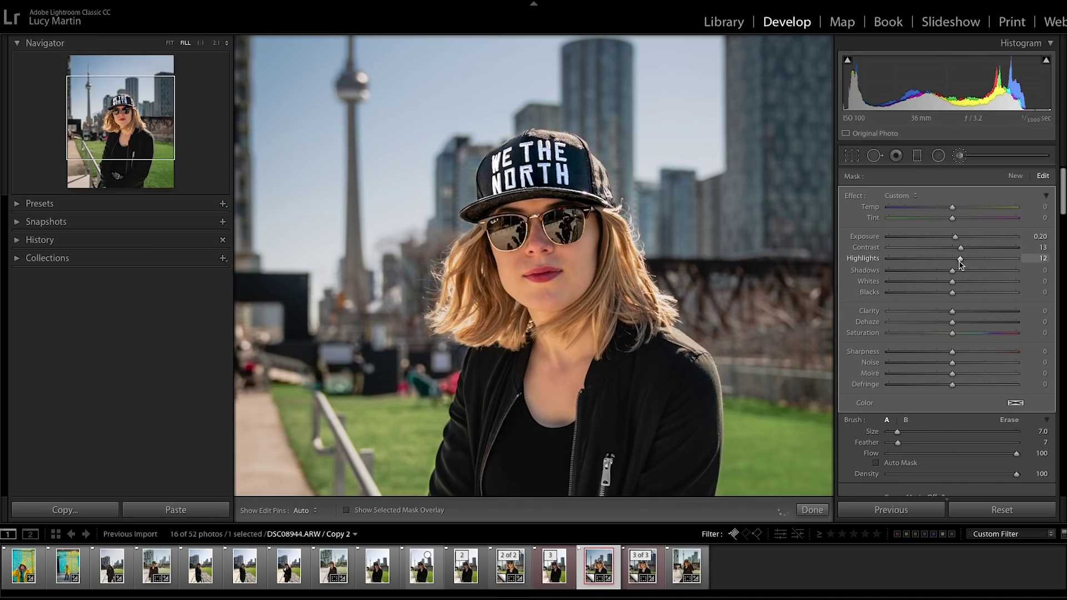
pyautogui.moveTo(952, 271); pyautogui.dragTo(973, 281)
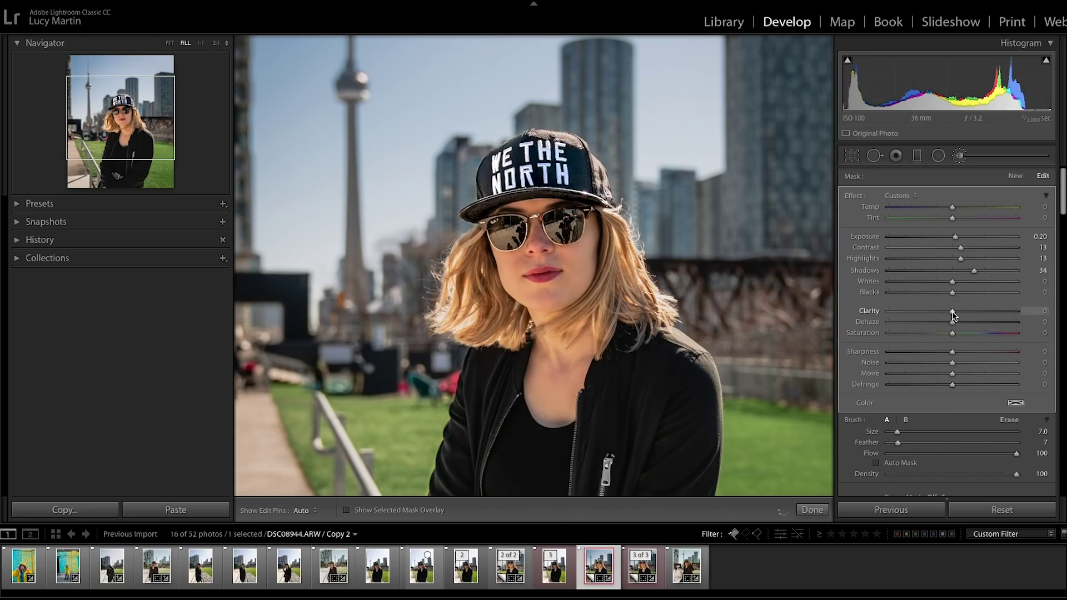
pyautogui.moveTo(954, 311); pyautogui.dragTo(969, 313)
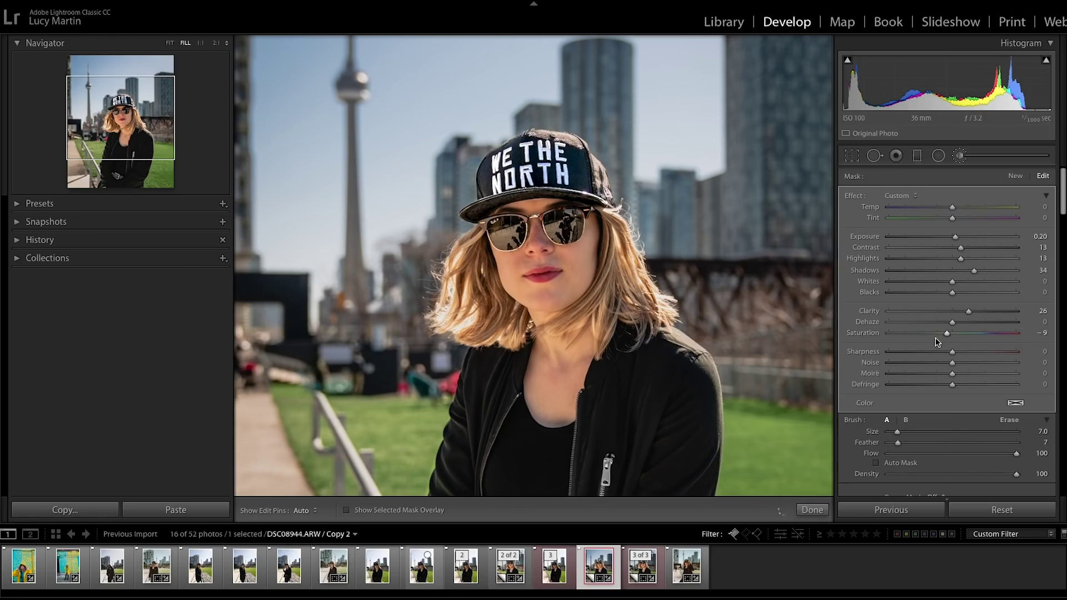
pyautogui.moveTo(961, 355); pyautogui.dragTo(971, 355)
# Show the mask overlay, extend the hair mask to the outer strands with brush size 5, hide the overlay and finish the brush edit
pyautogui.click(369, 513)
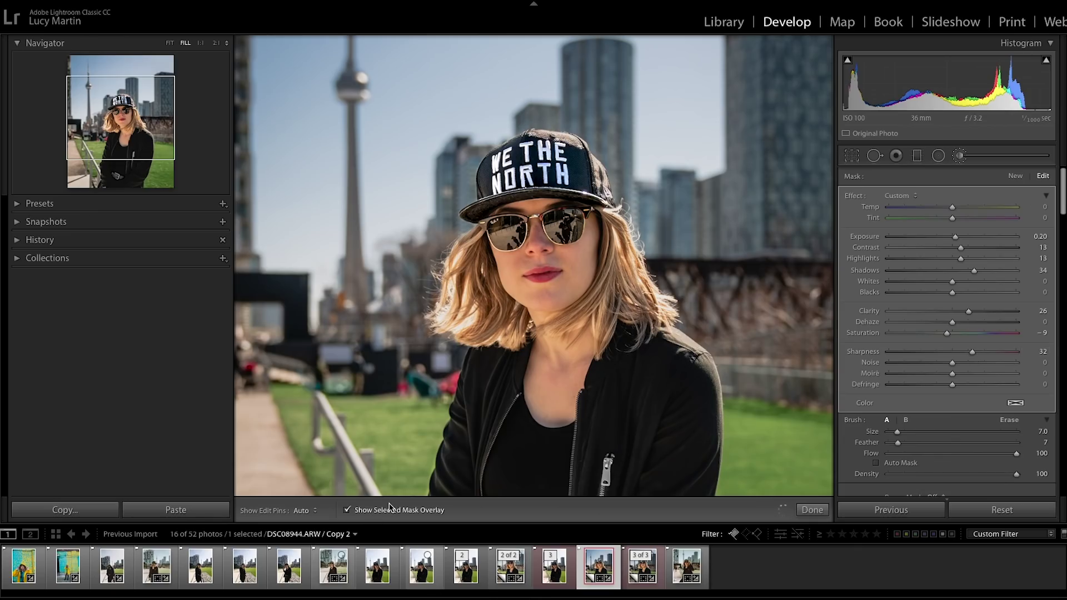
pyautogui.scroll(-2, 462, 252)
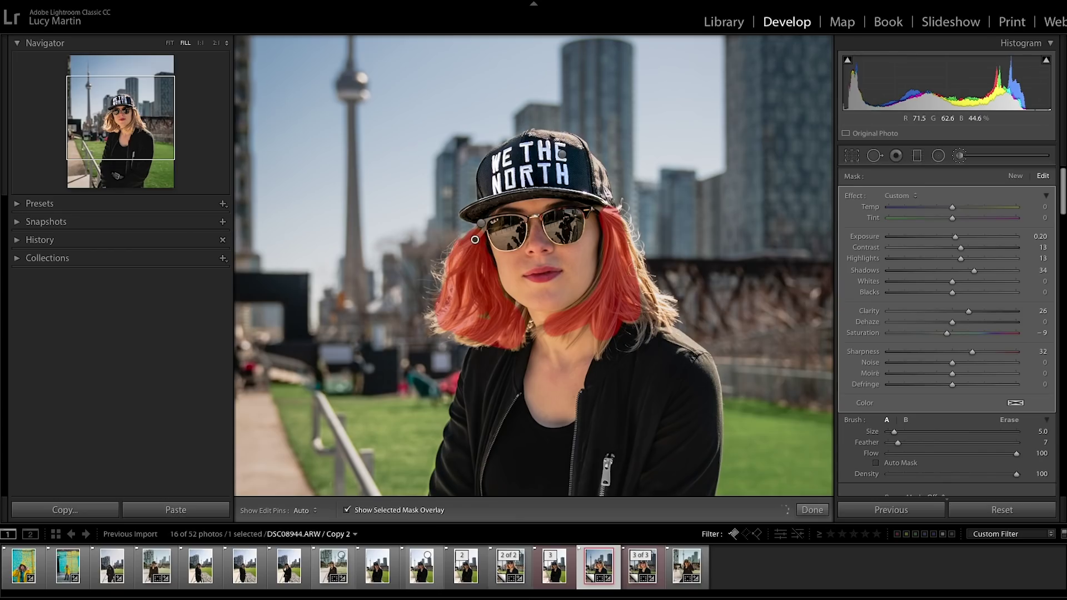
pyautogui.moveTo(641, 275)
pyautogui.mouseDown()
pyautogui.moveTo(651, 334)
pyautogui.moveTo(663, 314)
pyautogui.mouseUp()
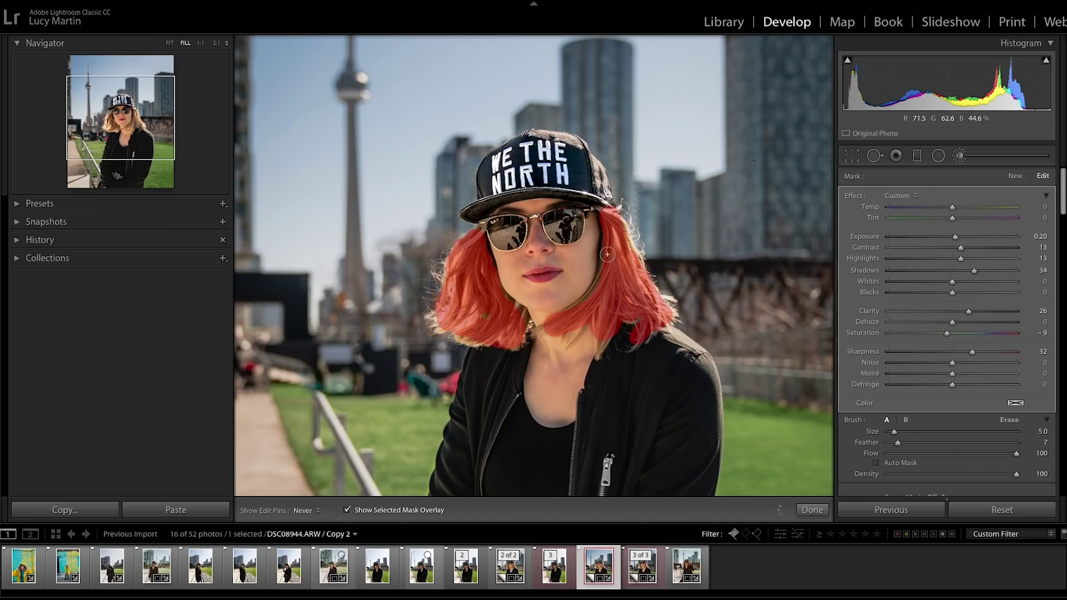
pyautogui.press('h')
pyautogui.press('o')
pyautogui.click(813, 509)
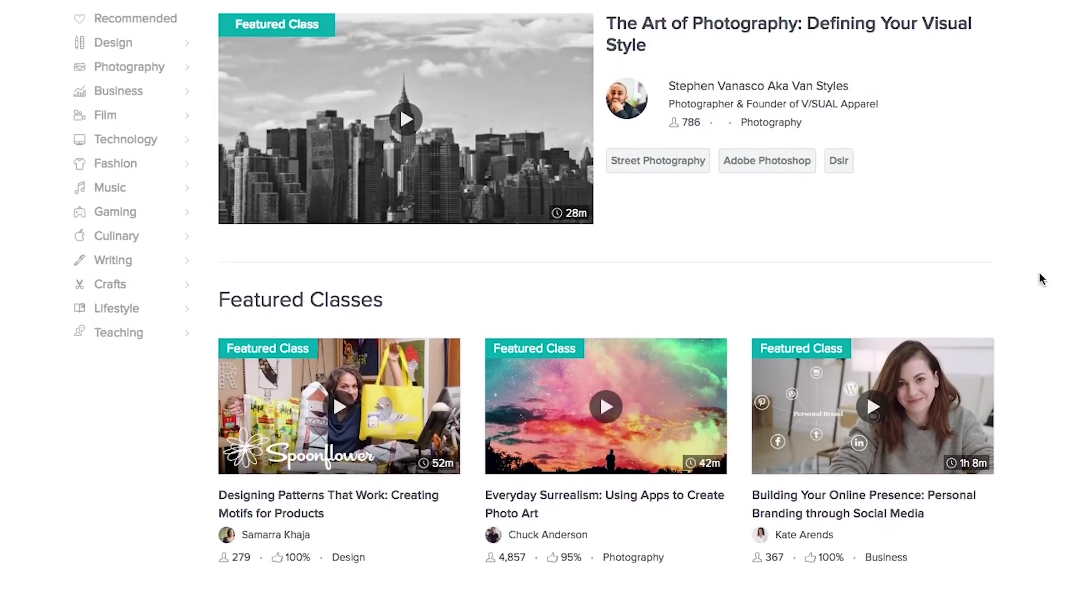
pyautogui.scroll(-1, 1041, 278)
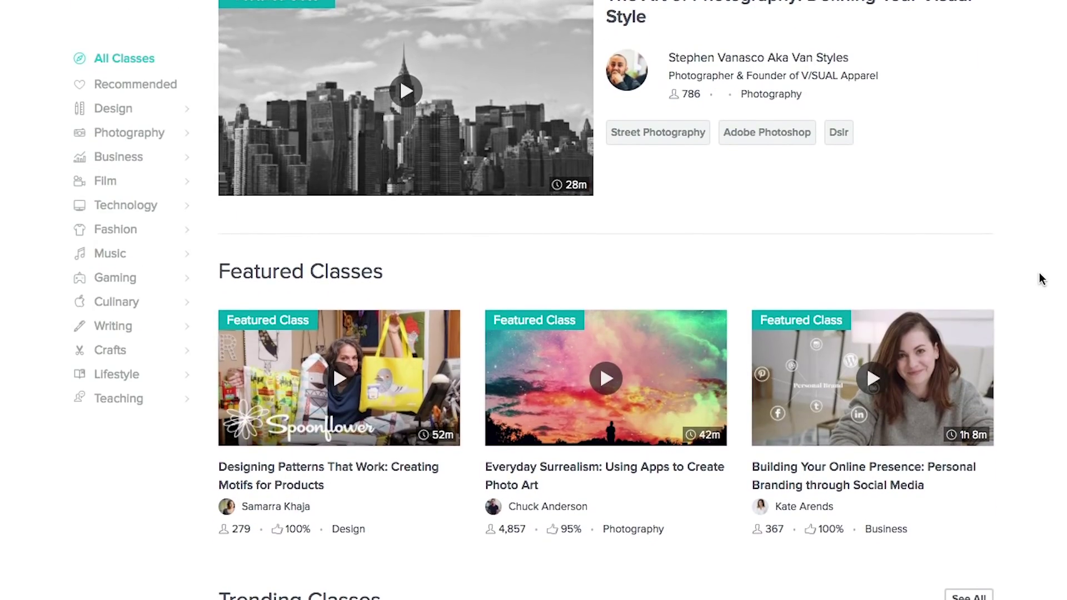
pyautogui.scroll(-3, 1041, 278)
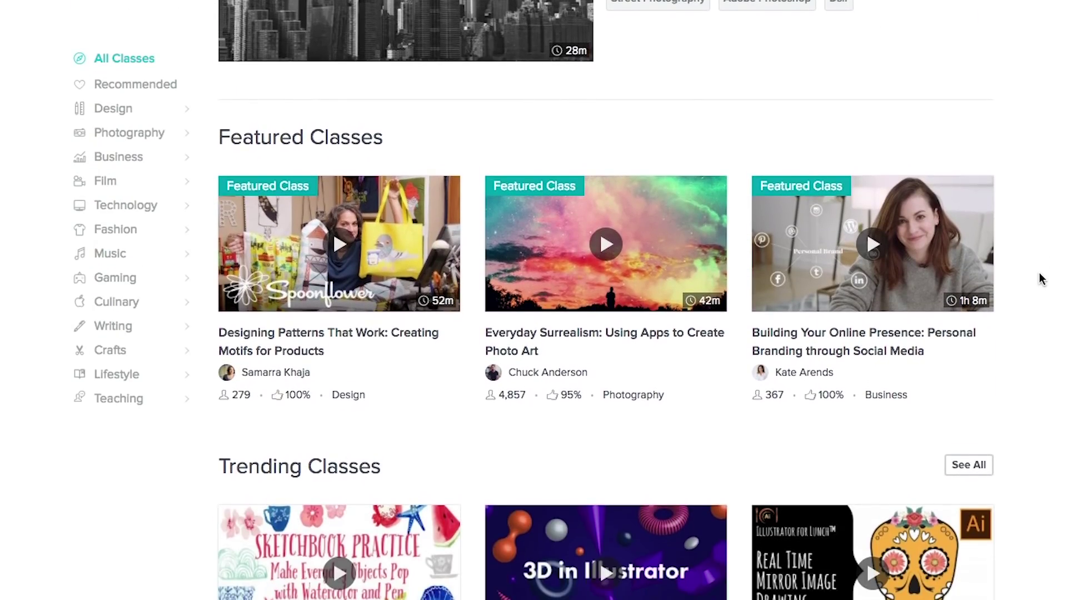
pyautogui.scroll(-3, 1042, 279)
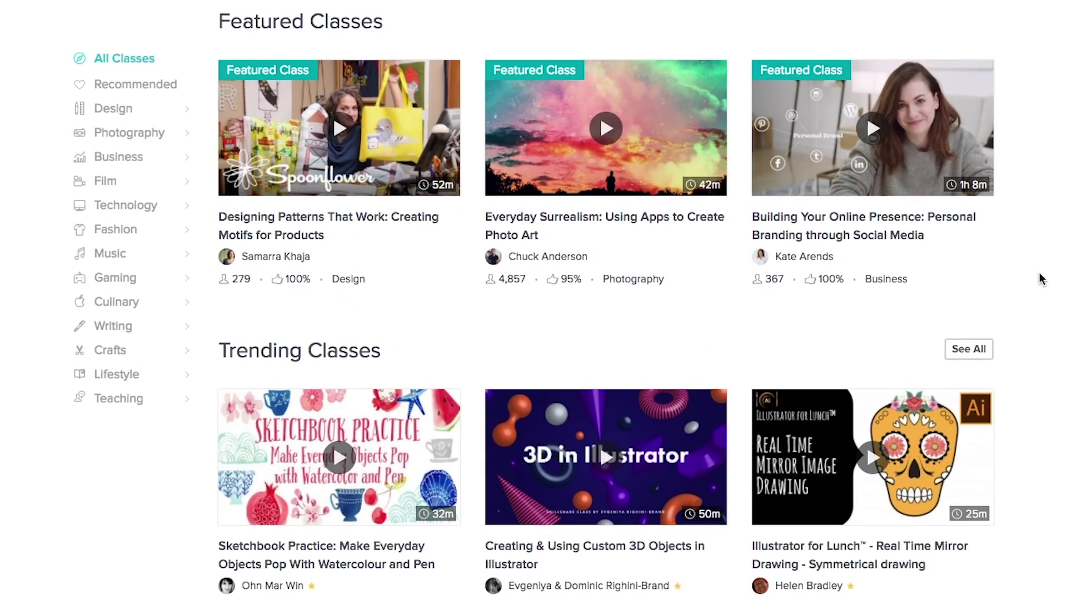